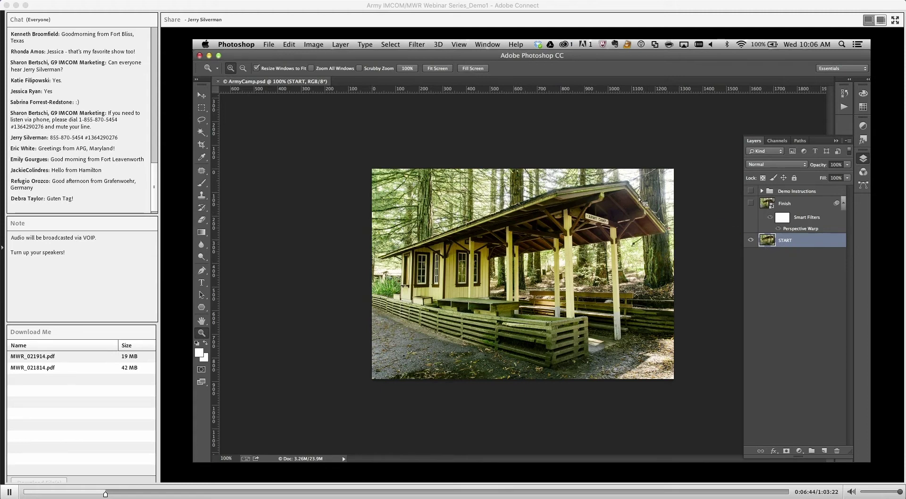
Start Perspective Warp on the START layer and draw two quads joined along the pavilion's front corner post.
left_click(288, 45)
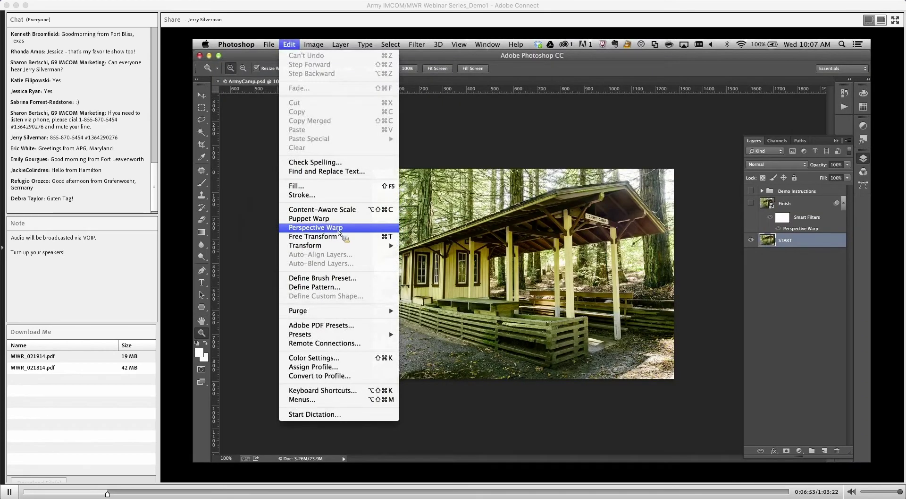
left_click(338, 229)
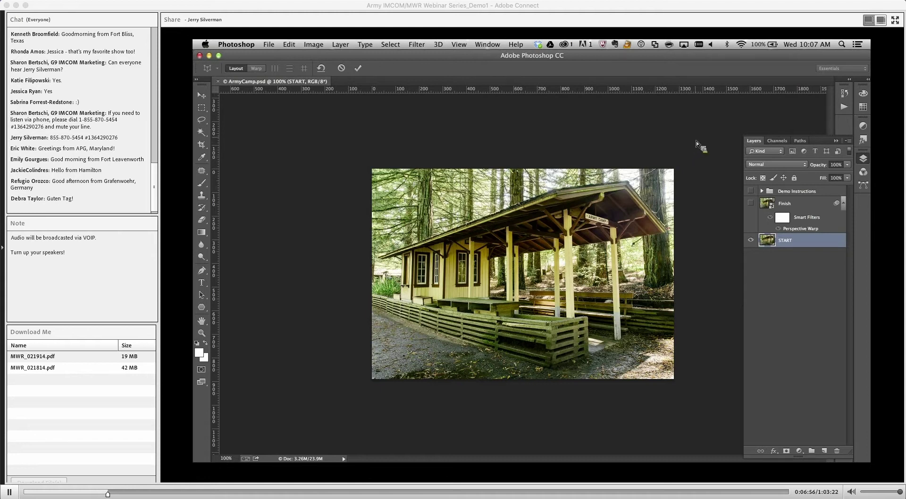
left_click_drag(689, 133, 569, 411)
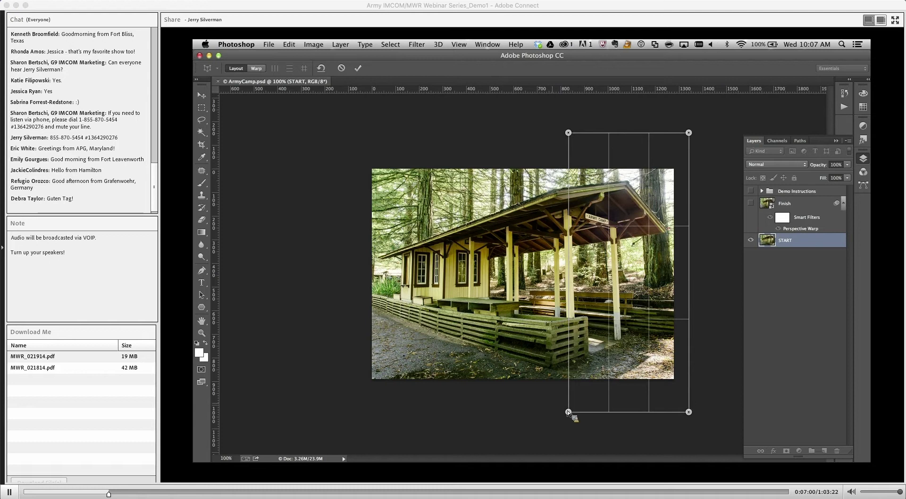
mouse_move(347, 128)
left_mouse_down()
mouse_move(476, 315)
mouse_move(531, 363)
mouse_move(559, 412)
mouse_move(544, 412)
mouse_move(571, 414)
left_mouse_up()
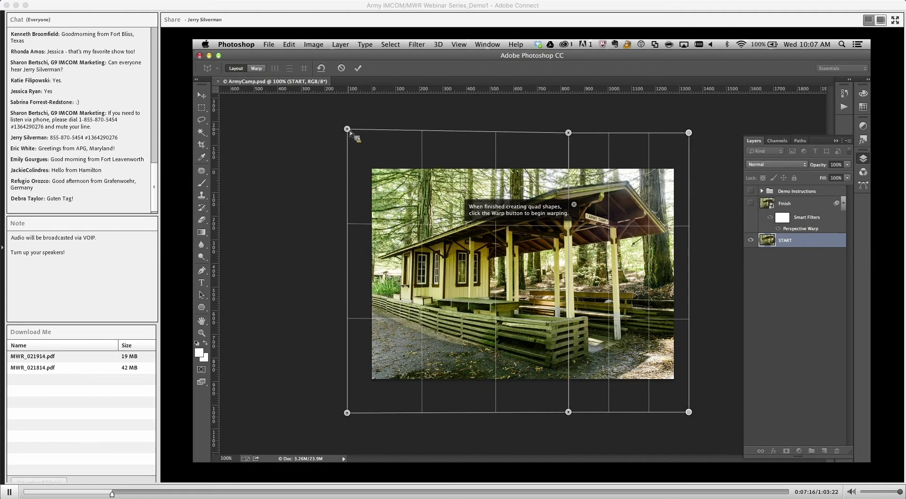
Pull the four outer quad corners inward so both planes follow the receding roof and fence lines of the pavilion.
left_click_drag(347, 129, 360, 225)
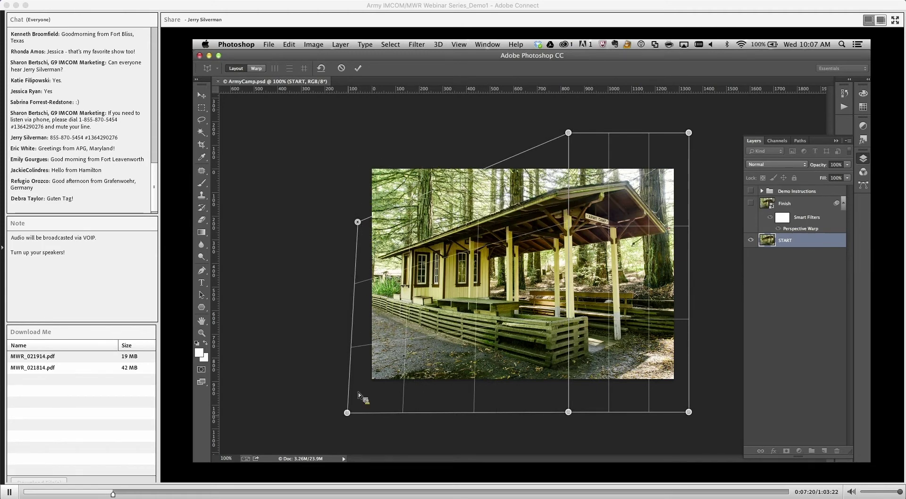
left_click_drag(350, 414, 360, 333)
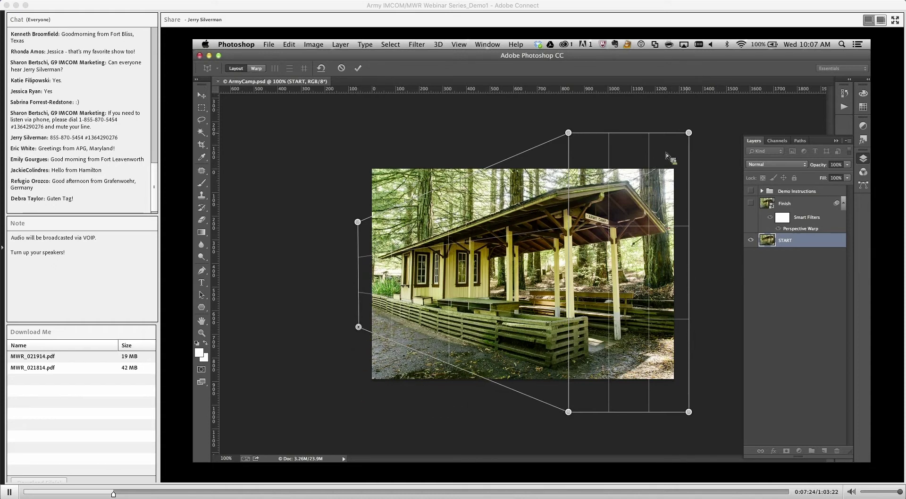
left_click_drag(689, 134, 687, 189)
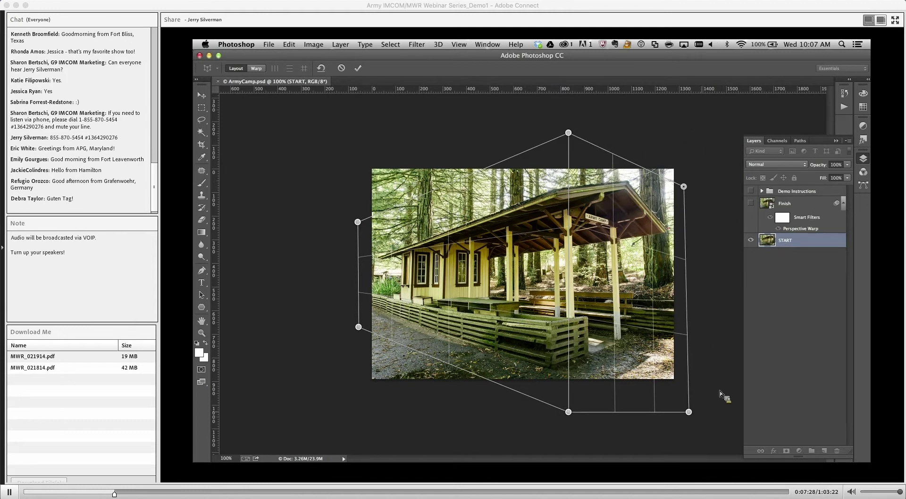
left_click_drag(690, 412, 689, 356)
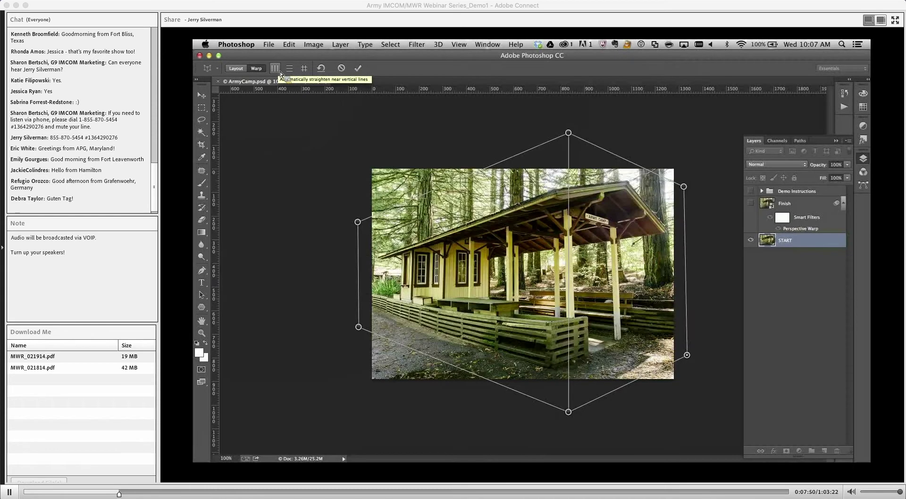
Automatically straighten the near vertical lines of the warp and adjust the upper outer pin of the pavilion's front plane.
left_click(279, 72)
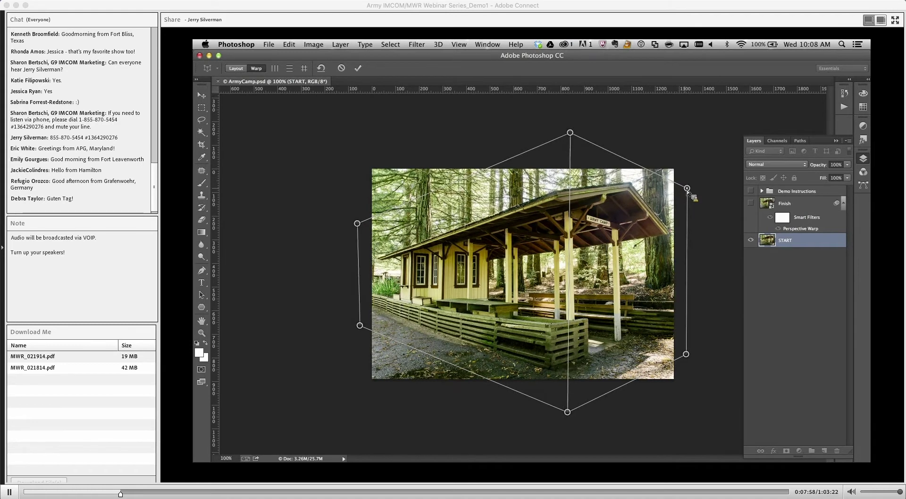
mouse_move(687, 189)
left_mouse_down()
mouse_move(701, 193)
mouse_move(686, 189)
left_mouse_up()
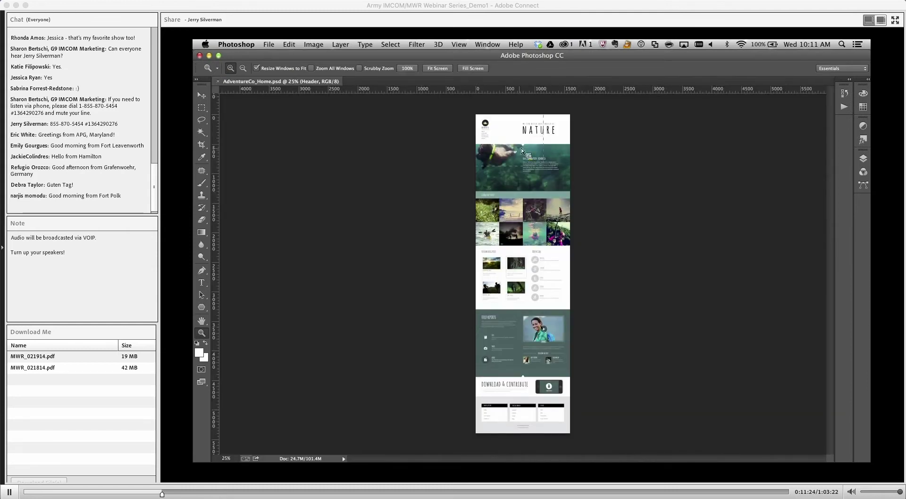
left_click_drag(576, 196, 582, 201)
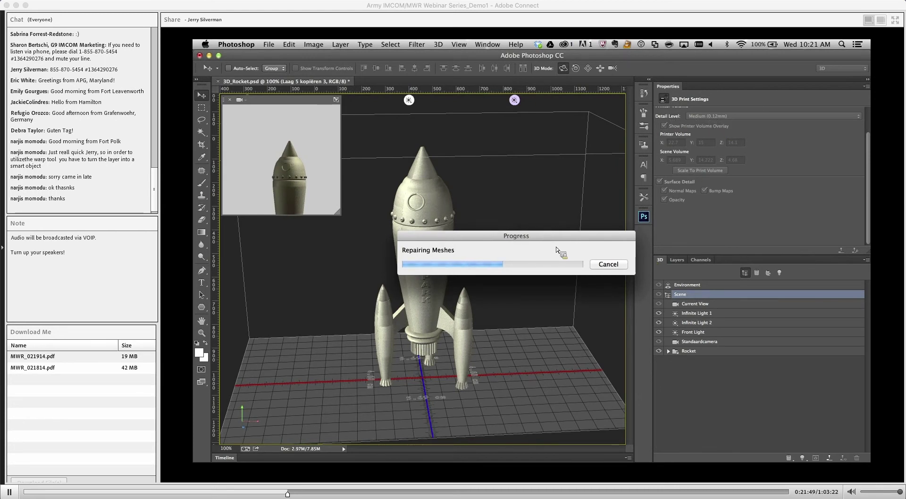
key("super+Tab")
key("super+Tab")
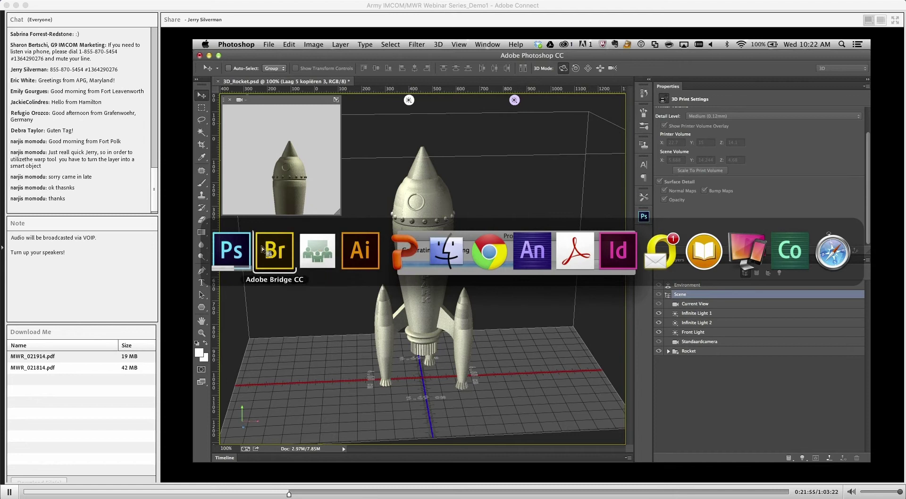
left_click(231, 250)
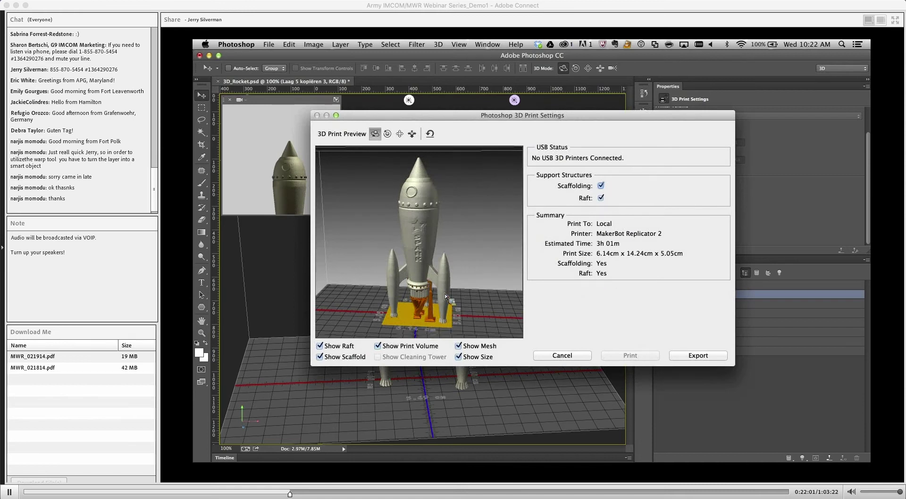
Orbit the 3D print preview to examine the rocket with its scaffolding and raft, and cancel the print settings.
left_click_drag(452, 279, 464, 309)
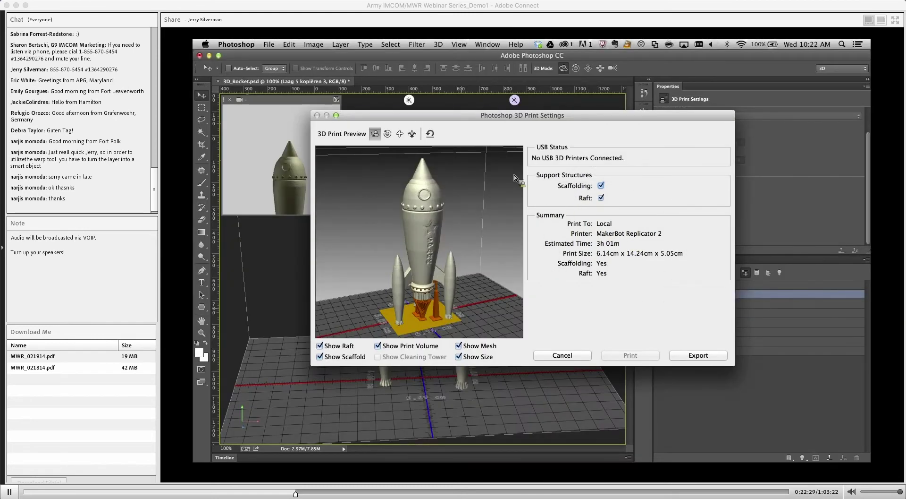
left_click_drag(459, 295, 454, 292)
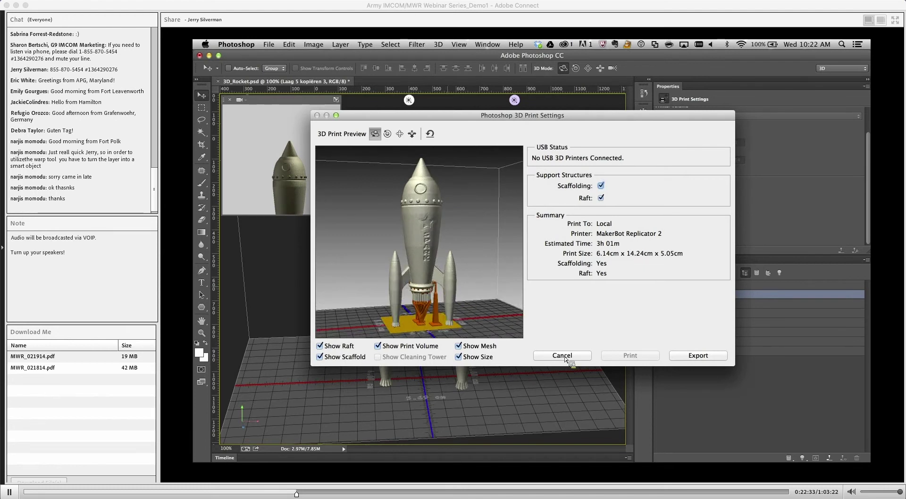
left_click(562, 355)
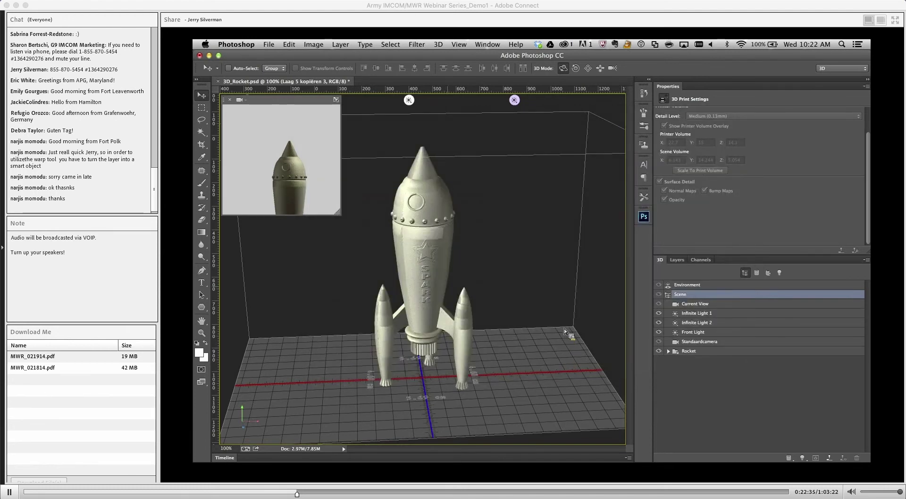
Close the 3D_Rocket.psd document.
left_click(219, 81)
left_click(505, 193)
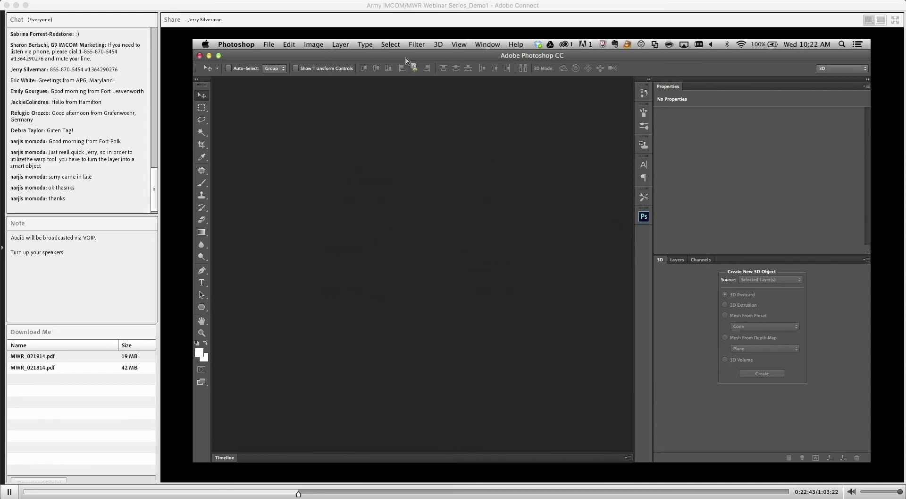
Switch to PowerPoint and highlight the Generator item on the Photoshop newest features slide.
key("super+Tab")
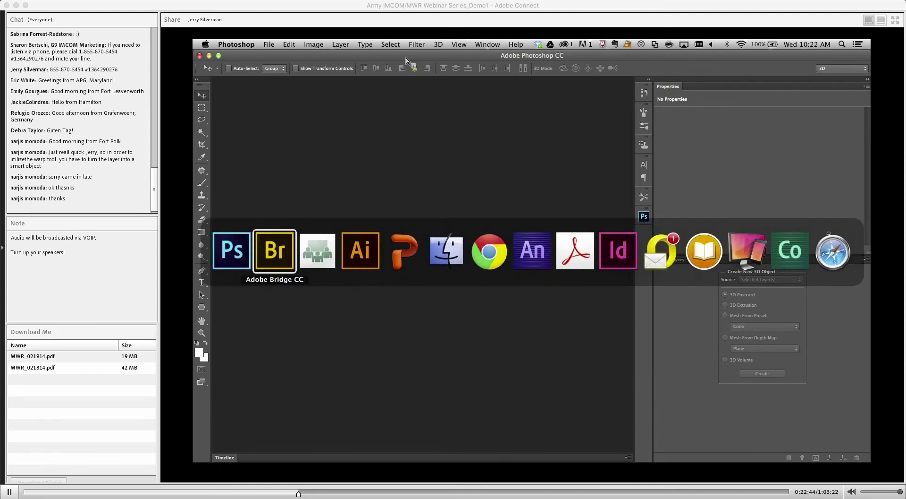
left_click(402, 239)
left_click(482, 254)
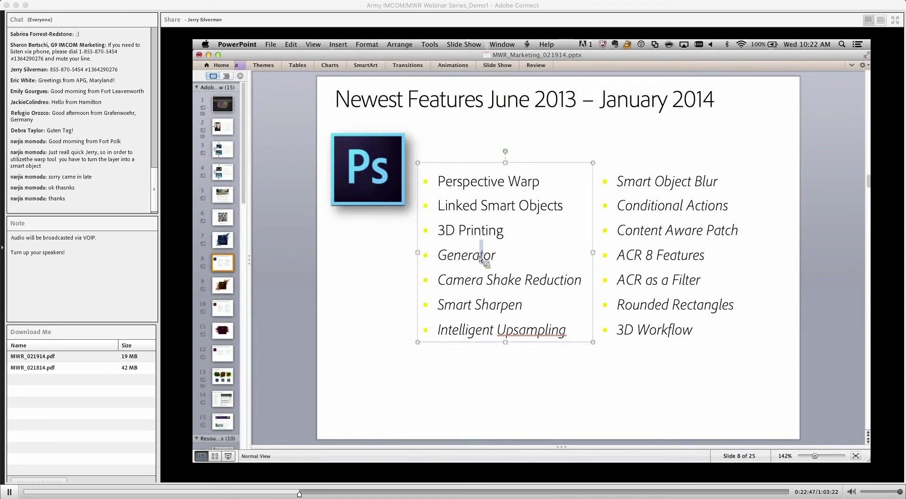
double_click(499, 259)
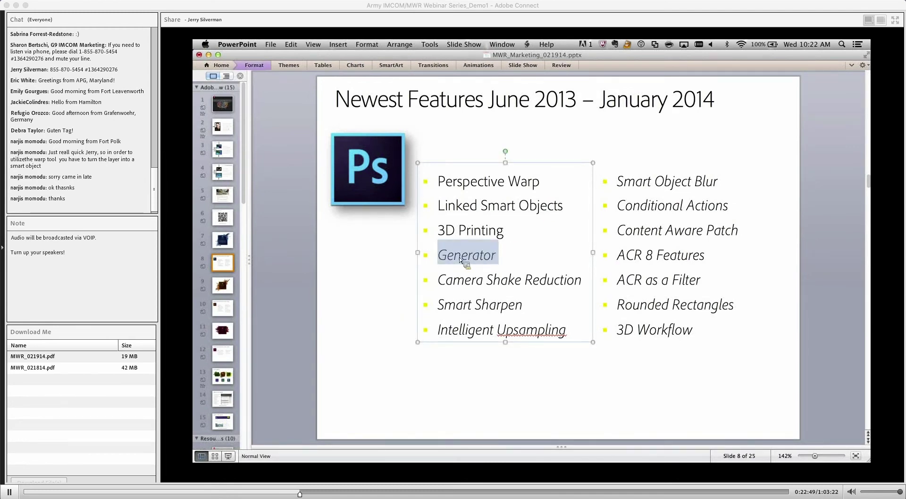
Show slides 9 and 10 on Illustrator CC and highlight the features from Live Corners to Responsive SVG.
left_click(225, 283)
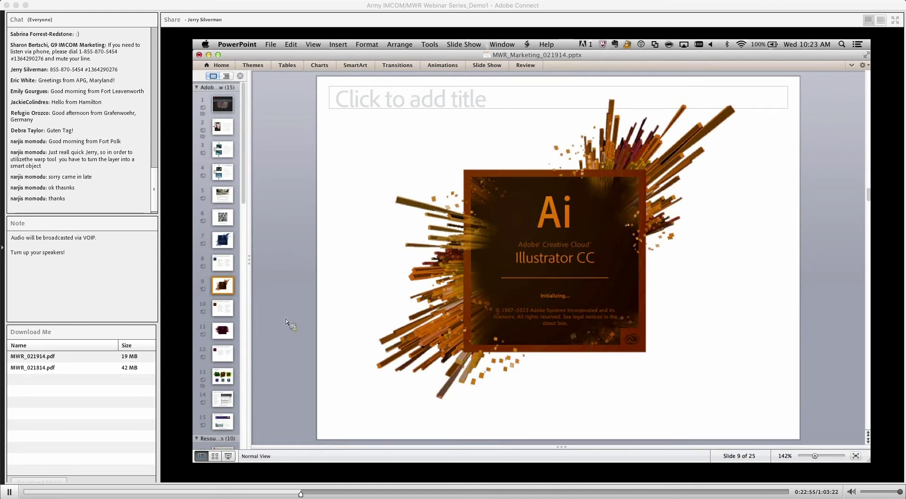
left_click(224, 312)
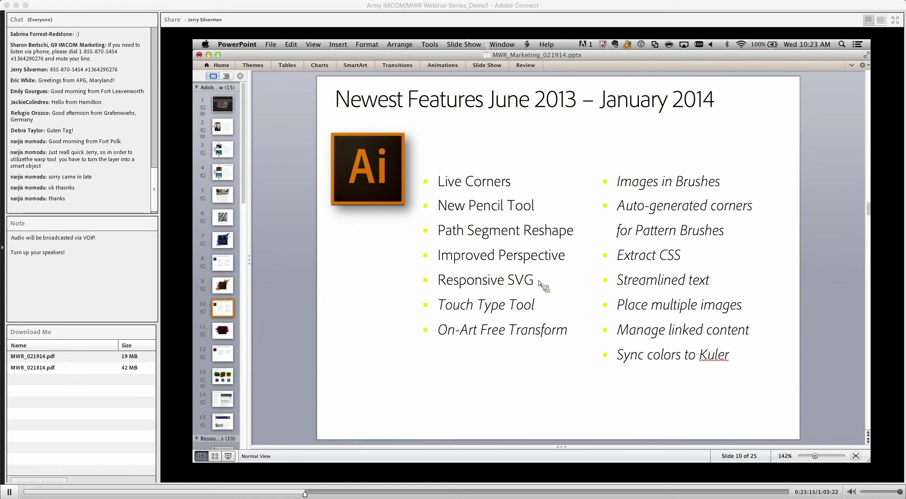
left_click_drag(540, 282, 436, 182)
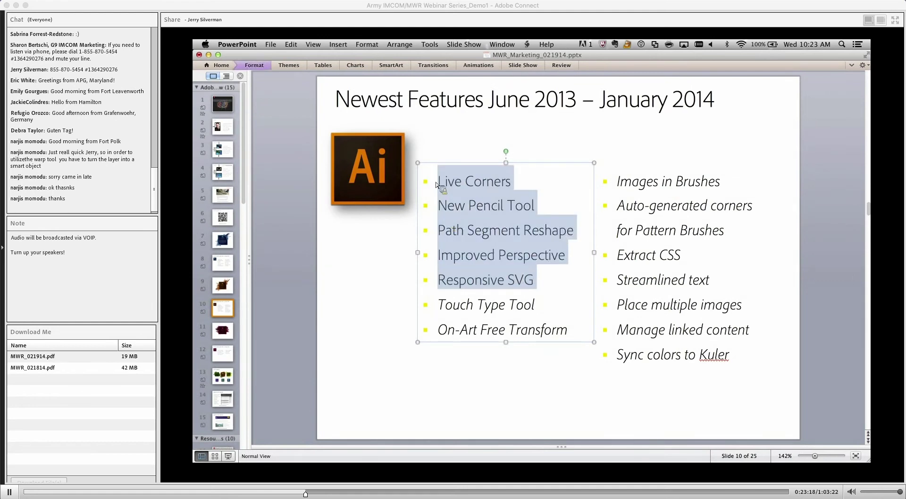
left_click(288, 208)
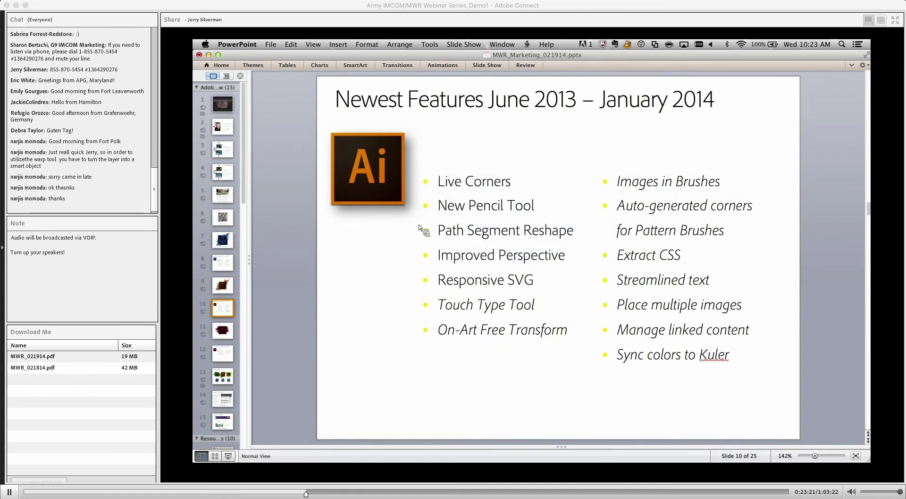
Switch to Adobe Bridge and open WildIslesMap_Ship.ai from the 01_LiveCorners_etc folder under B_Illustrator.
key("super+Tab")
left_click(327, 246)
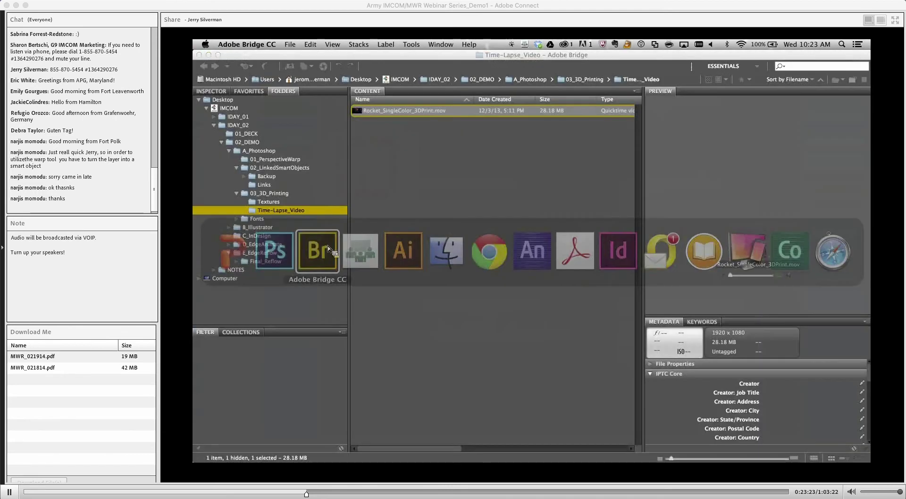
left_click(230, 227)
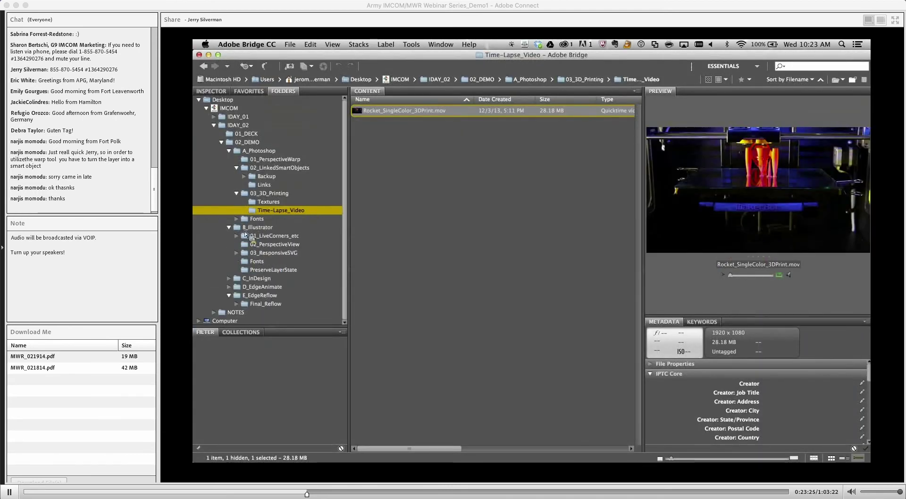
left_click(246, 235)
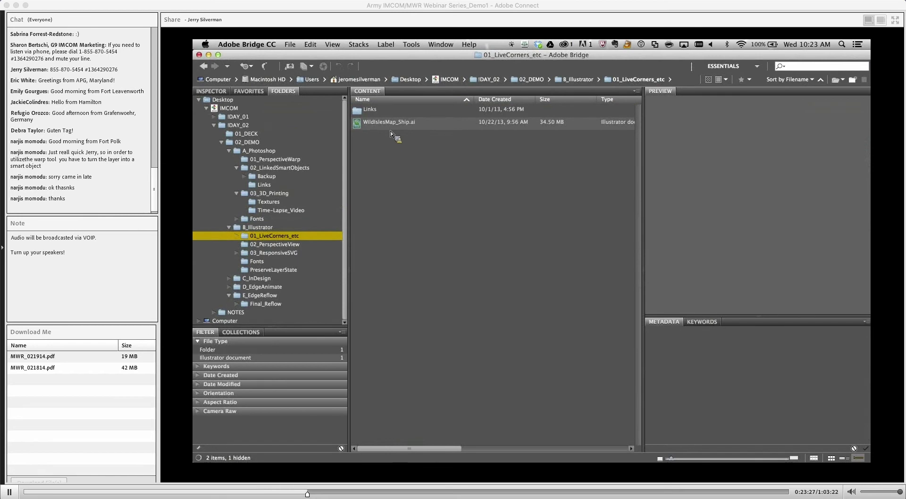
left_click(382, 123)
double_click(382, 127)
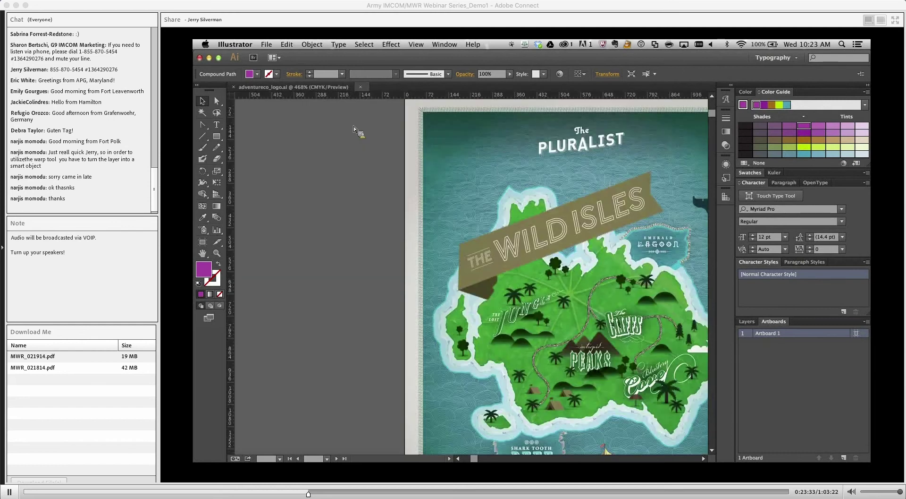
Round the sharp peak just left of the summit on the first mountain of the Live Corners artboard using its corner widget.
key("super+alt+0")
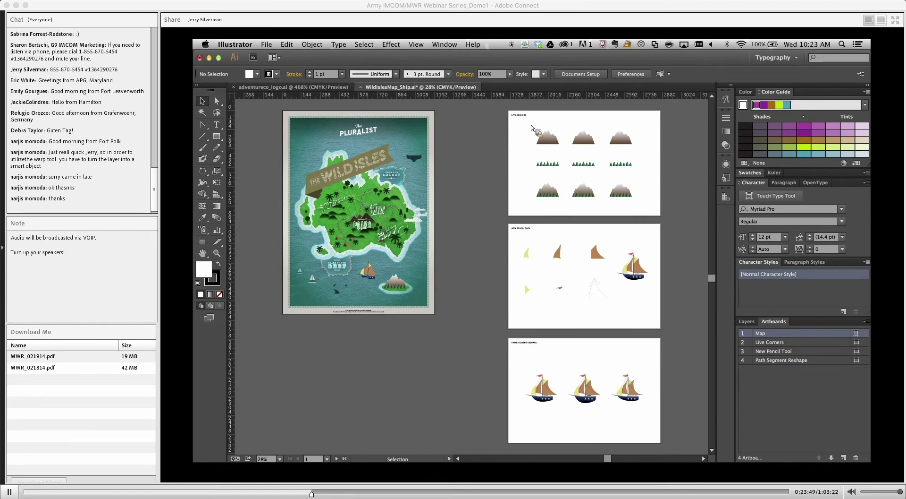
key("z")
left_click_drag(522, 119, 572, 217)
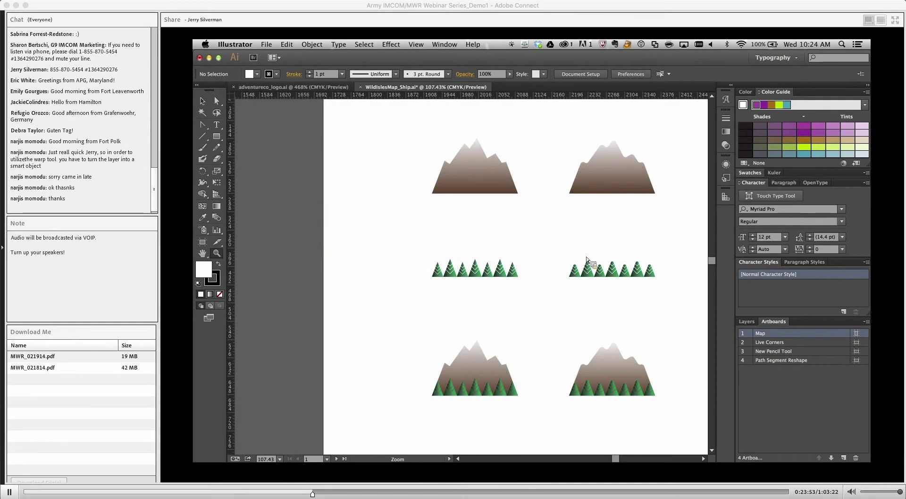
left_click_drag(609, 271, 545, 283)
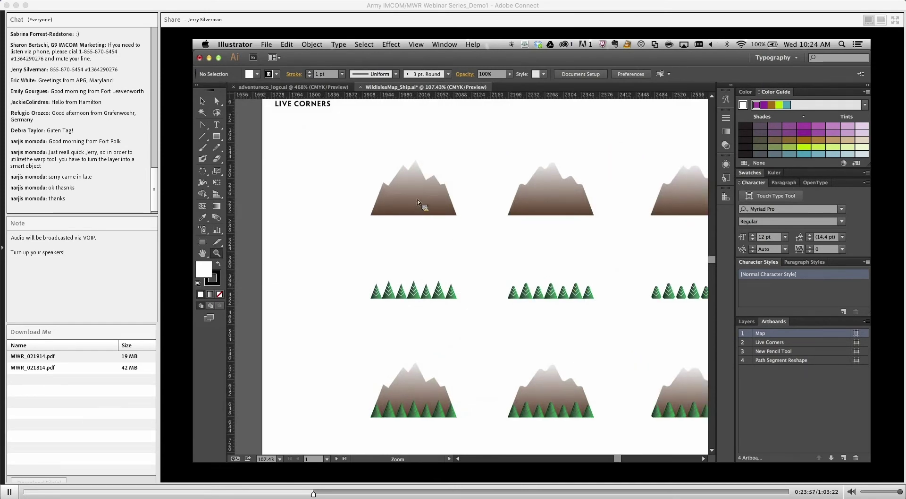
left_click_drag(622, 240, 555, 226)
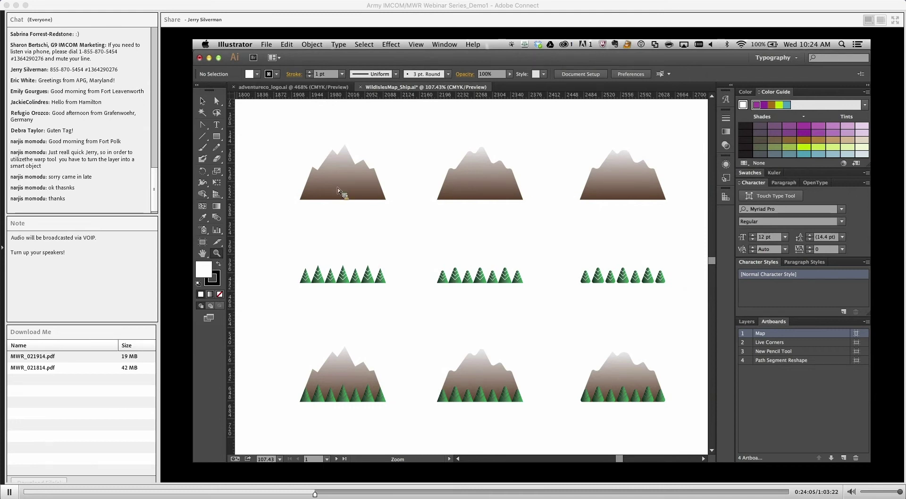
left_click_drag(273, 133, 412, 233)
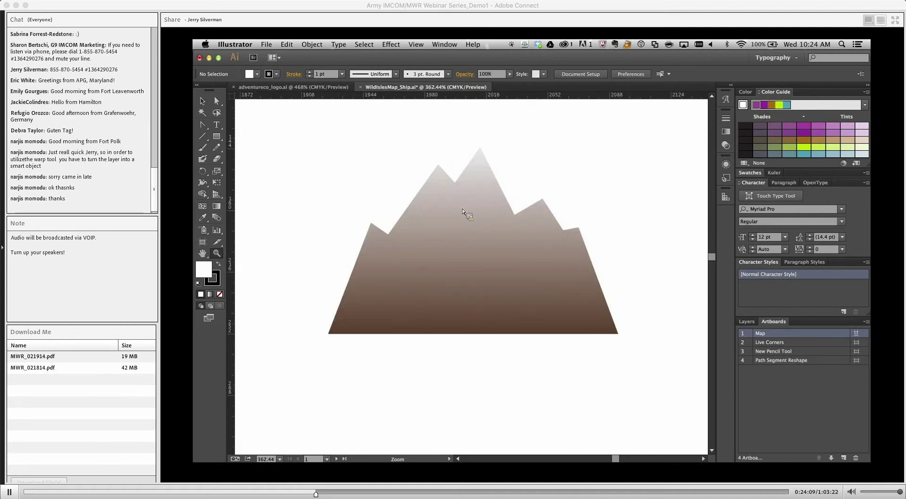
left_click(219, 103)
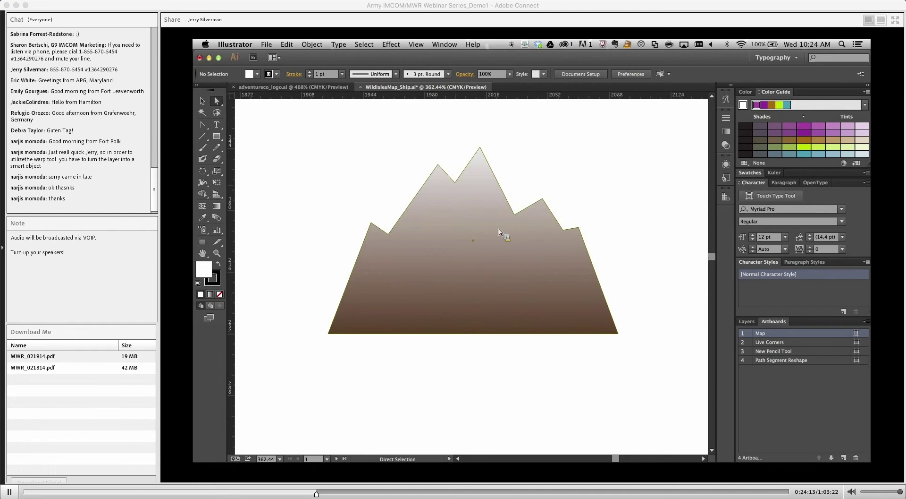
left_click(439, 166)
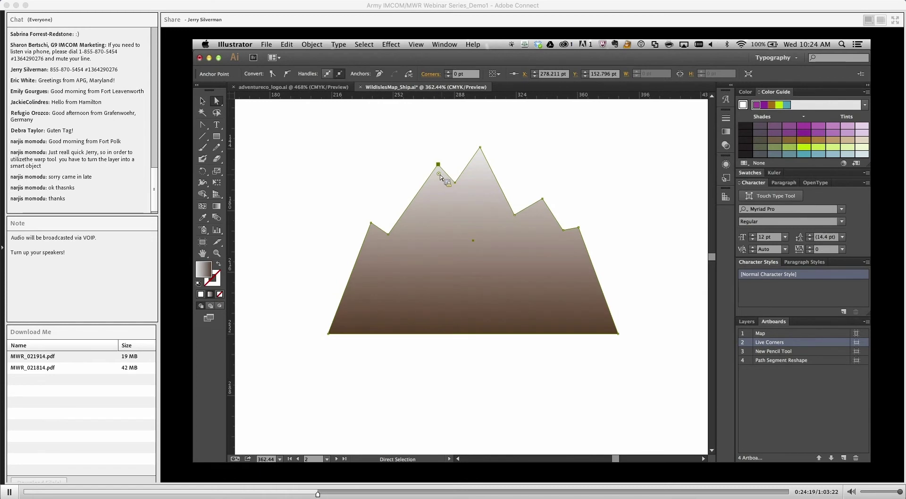
key("f")
scroll(439, 174, "up", 3)
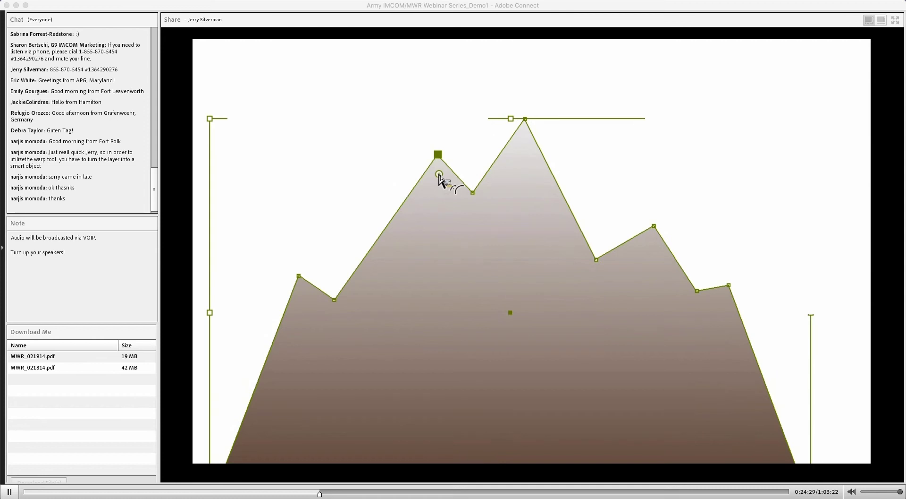
mouse_move(440, 176)
left_mouse_down()
mouse_move(446, 225)
mouse_move(444, 191)
left_mouse_up()
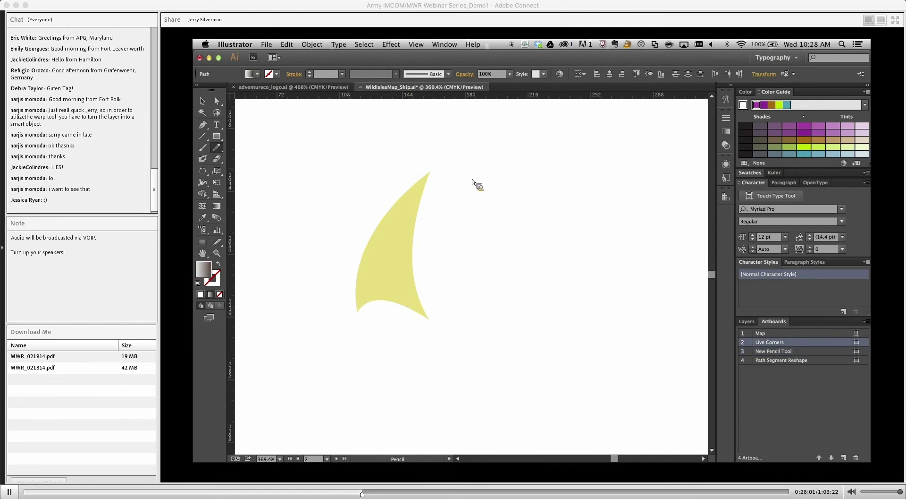
Set the Pencil tool's fidelity to the Smooth extreme and draw a bowed vertical path beside the yellow sail.
double_click(217, 147)
left_click_drag(465, 188, 592, 188)
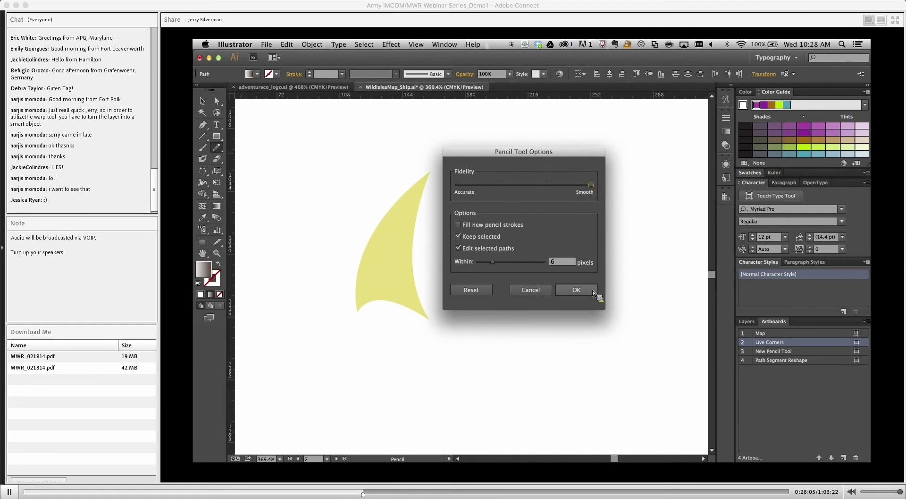
left_click(593, 292)
mouse_move(488, 175)
left_mouse_down()
mouse_move(479, 277)
mouse_move(489, 324)
left_mouse_up()
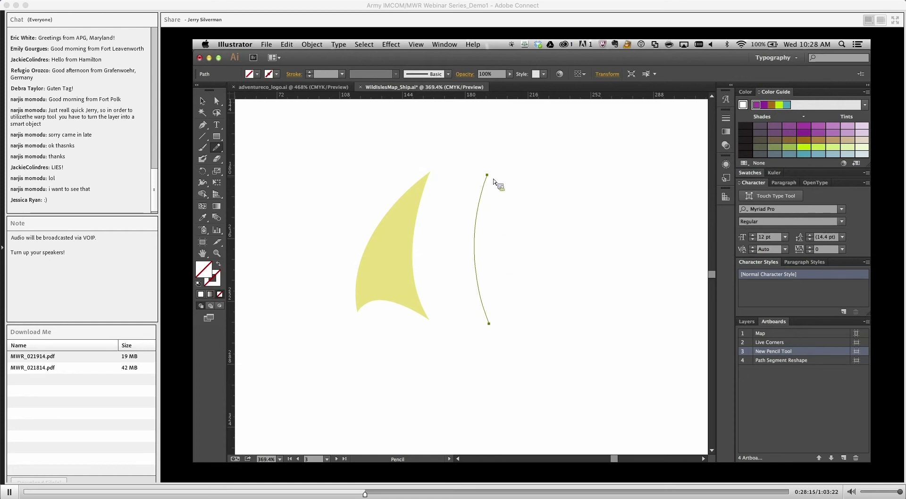
Examine the direction handles at the upper anchor point of the pencil curve and return to the Pencil tool.
key("a")
left_click(488, 176)
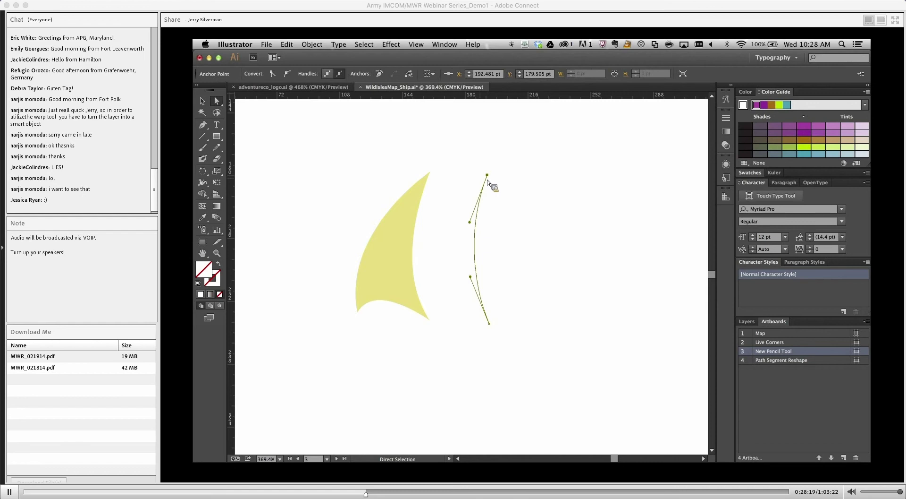
left_click(216, 147)
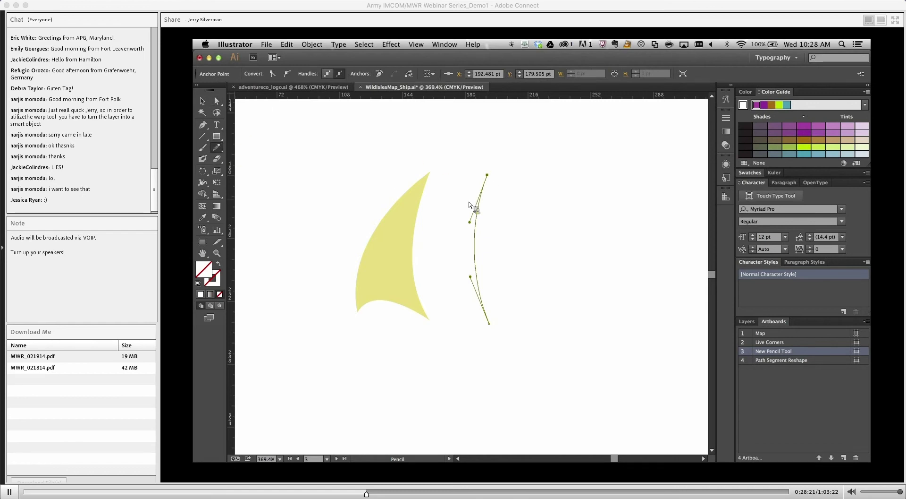
key("v")
left_click(222, 147)
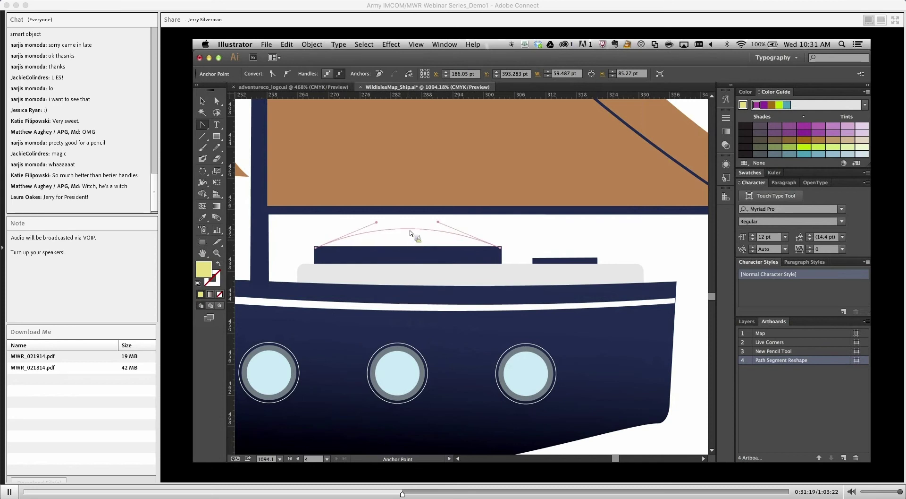
Reshape the top segments of the ship's small navy block, light grey deck and large navy cabin into upward curves with the Anchor Point tool.
left_click_drag(565, 260, 566, 254)
left_click(531, 263)
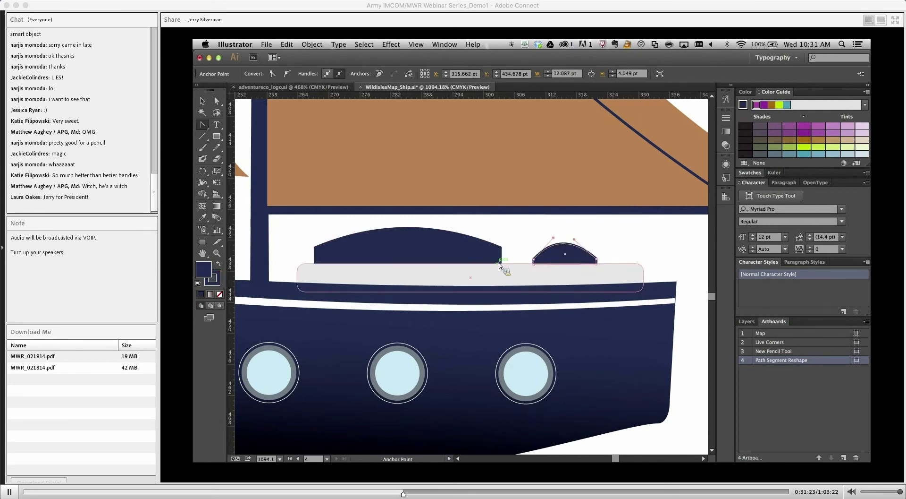
left_click_drag(502, 265, 505, 259)
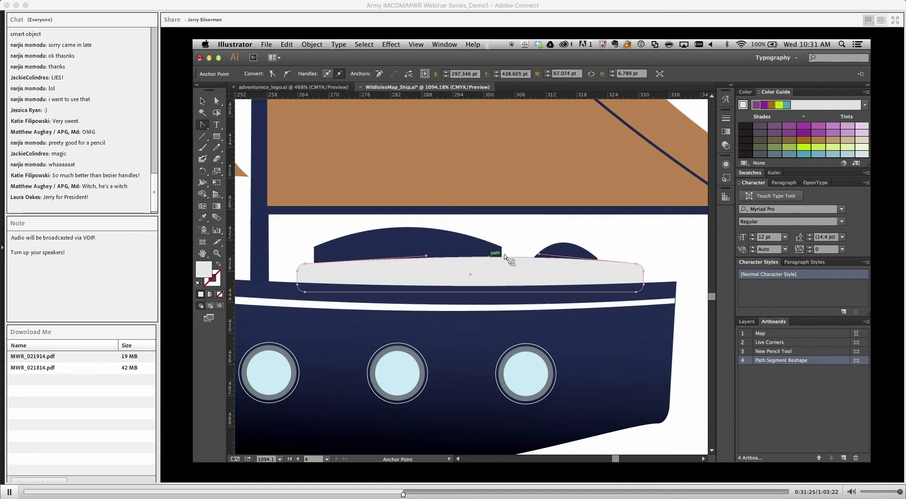
left_click(418, 230)
left_click(616, 273)
mouse_move(401, 232)
left_mouse_down()
mouse_move(402, 177)
mouse_move(402, 226)
mouse_move(405, 217)
mouse_move(411, 228)
mouse_move(411, 214)
mouse_move(365, 221)
mouse_move(425, 219)
mouse_move(405, 219)
mouse_move(406, 207)
mouse_move(409, 228)
left_mouse_up()
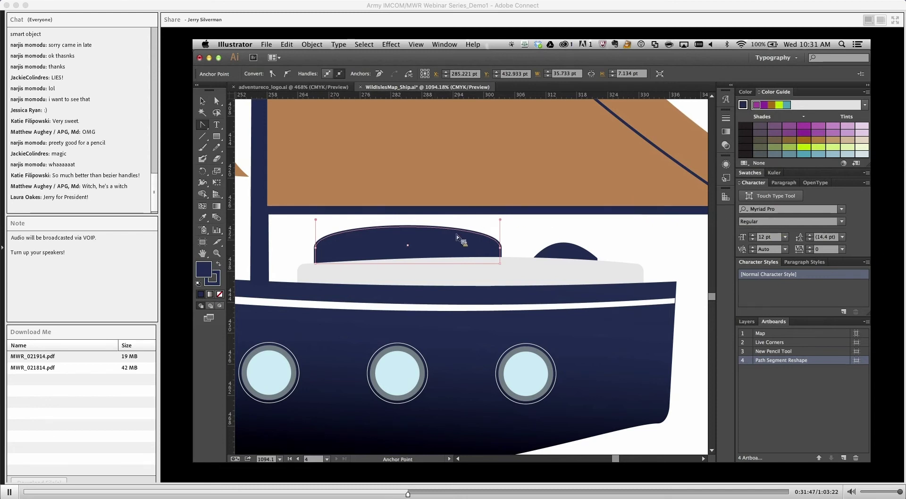
Close WildIslesMap_Ship.ai without saving the changes.
key("super+alt+0")
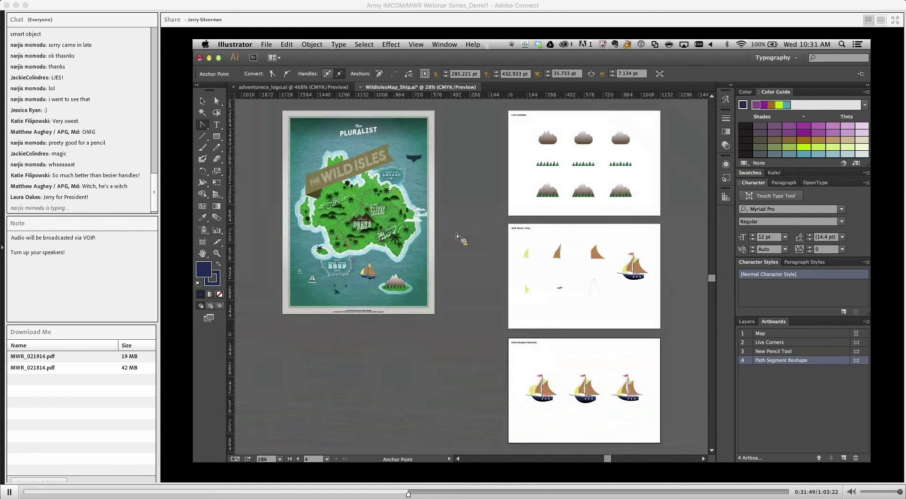
key("super+w")
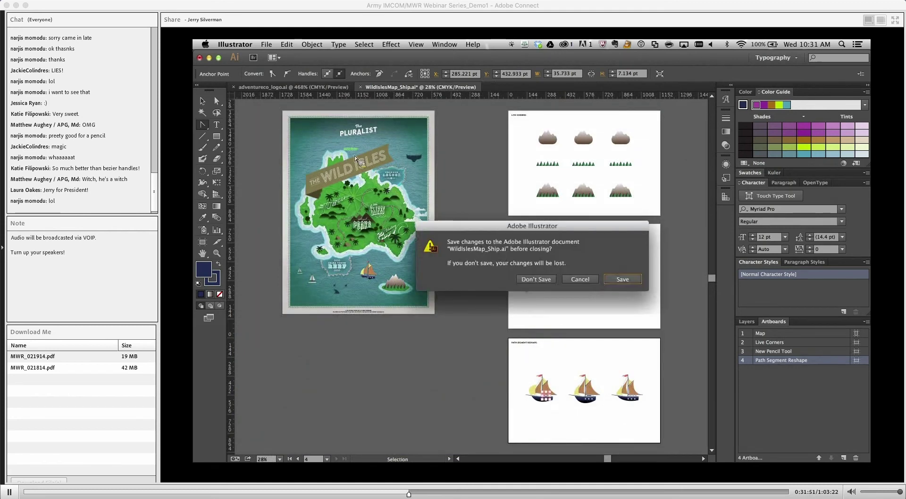
left_click(528, 279)
Switch to Adobe Bridge and open PerspectiveView.ai from the 02_PerspectiveView folder, fitted to the window.
key("super+Tab")
key("super+Tab")
key("super+Tab")
key("super+shift+Tab")
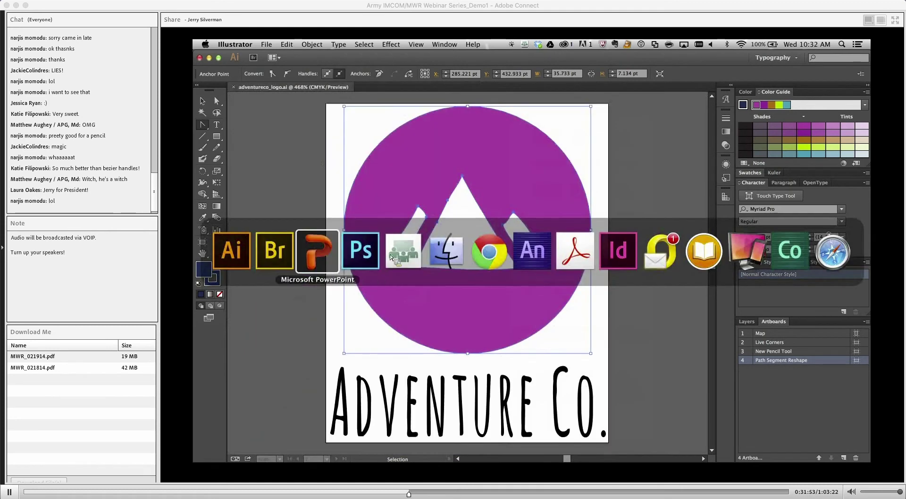
key("super+shift+Tab")
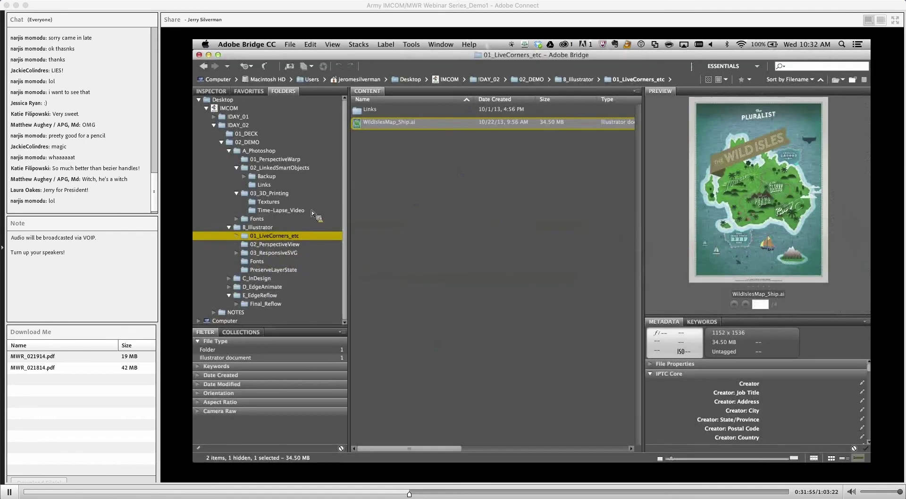
left_click(286, 244)
left_click(389, 113)
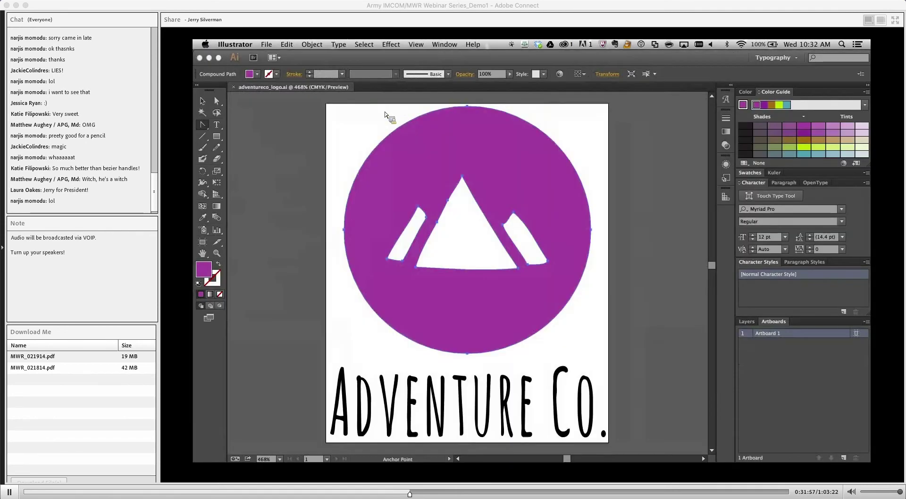
left_click(235, 87)
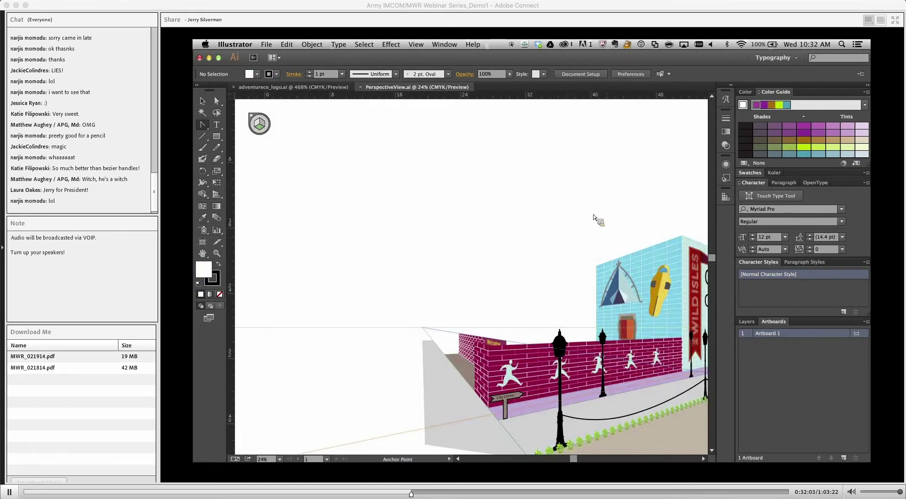
key("super+0")
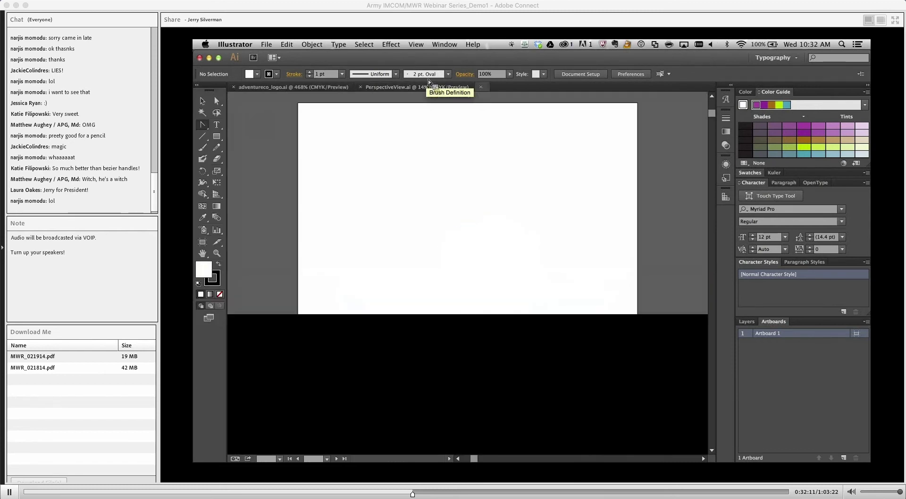
Show the two-point perspective grid with the [2P-Normal View] preset in the new blank document.
left_click(416, 44)
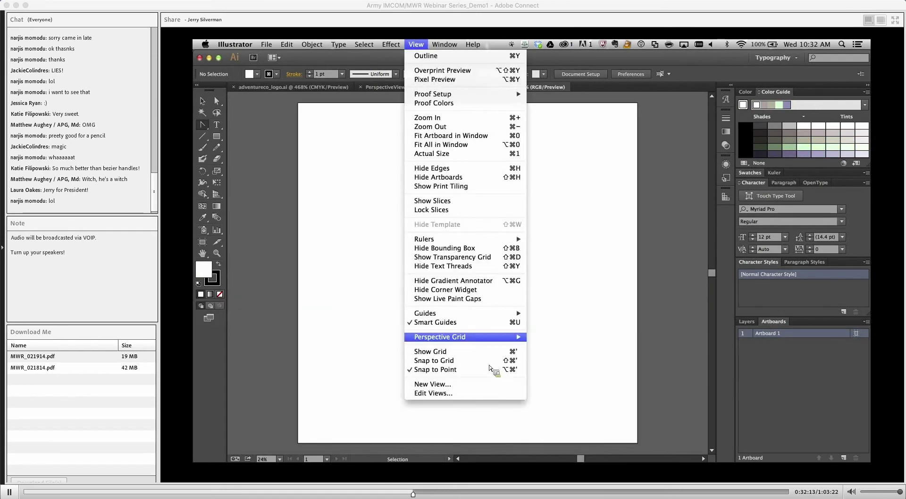
mouse_move(494, 337)
mouse_move(571, 401)
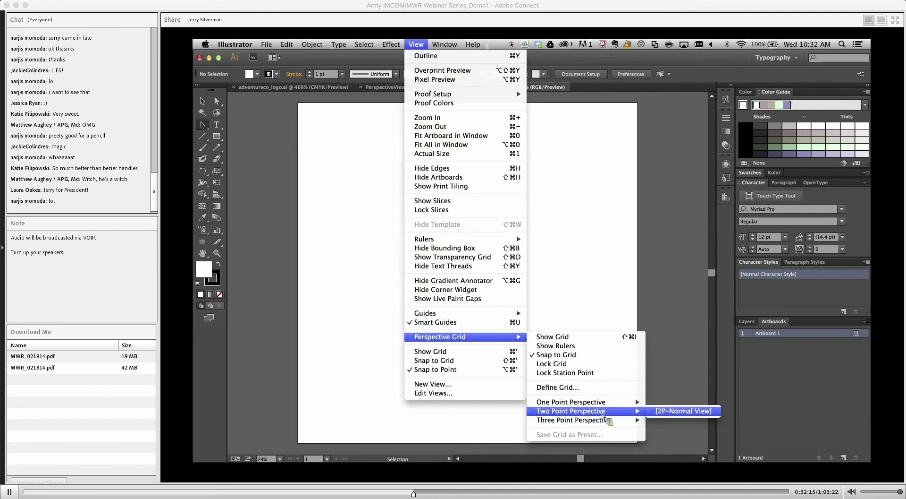
left_click(666, 403)
key("z")
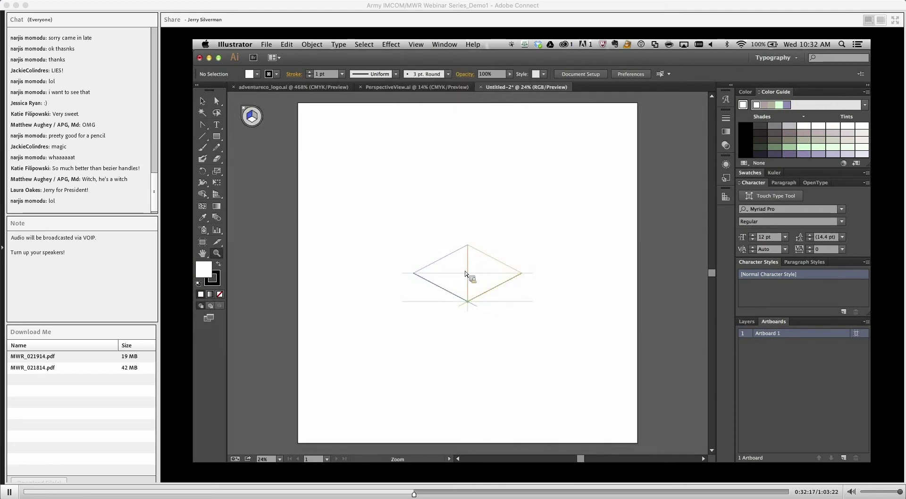
left_click_drag(432, 246, 516, 335)
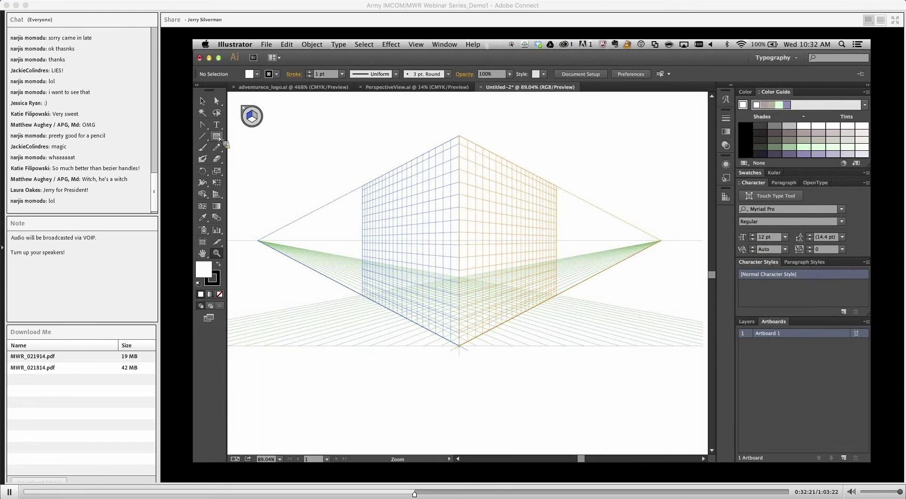
Make the right plane of the perspective grid active with the Perspective Selection tool.
left_click(217, 100)
key("shift+p")
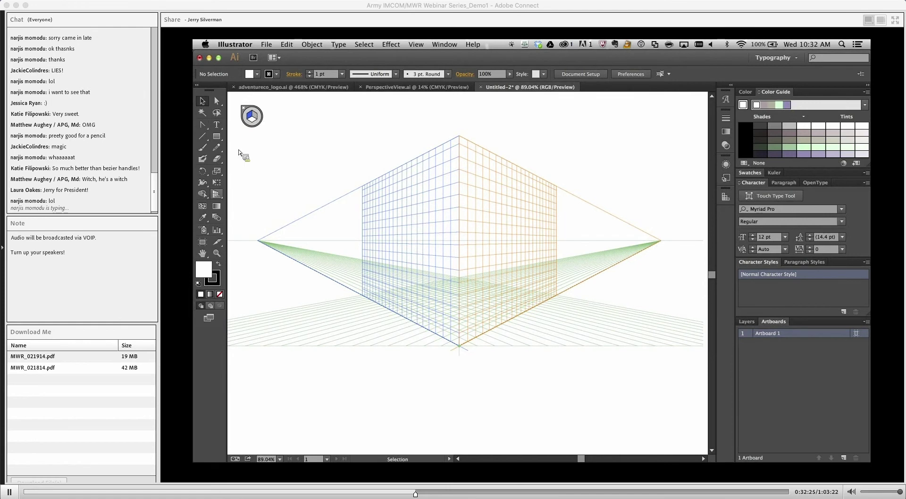
left_click(255, 115)
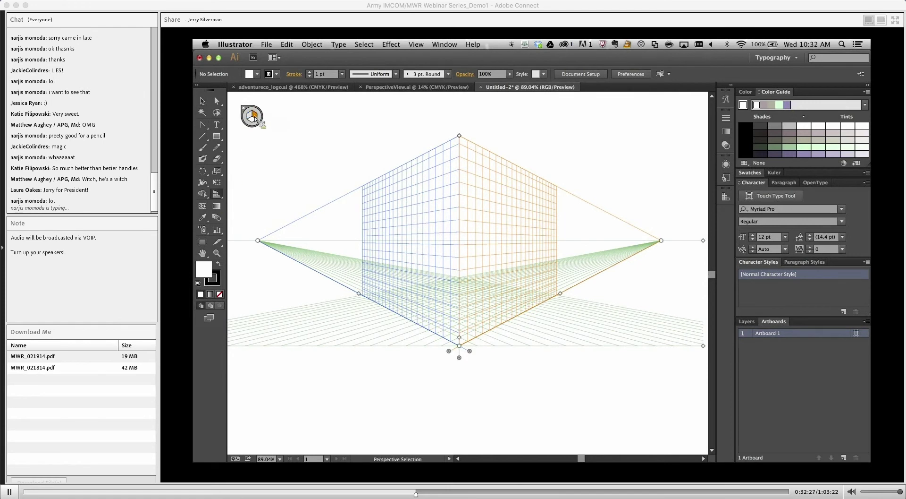
Draw a magenta-filled rectangle across the right grid plane and extend its upper edge to the top of the grid.
left_click_drag(219, 136, 250, 139)
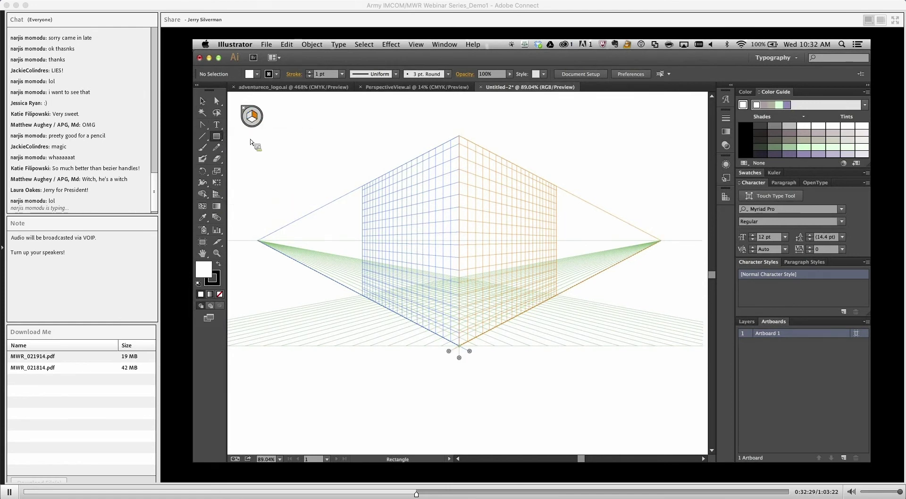
left_click(257, 75)
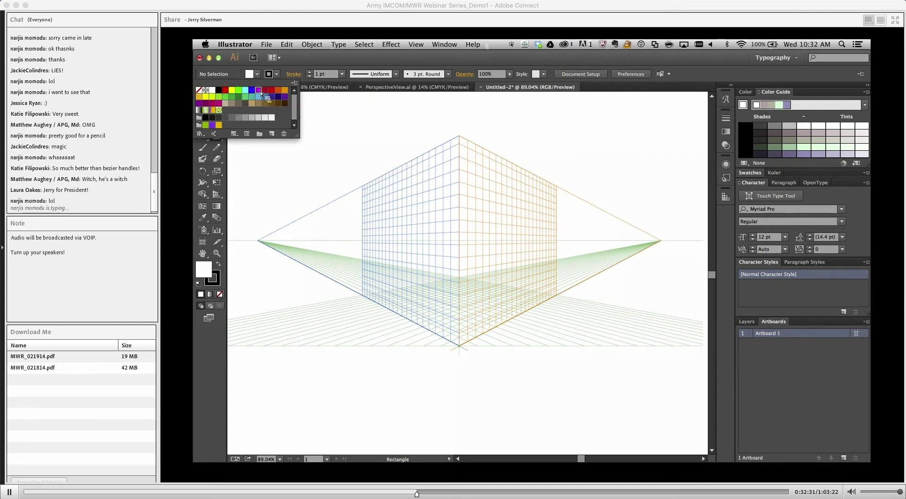
left_click(258, 90)
left_click(465, 150)
left_click_drag(465, 151, 642, 256)
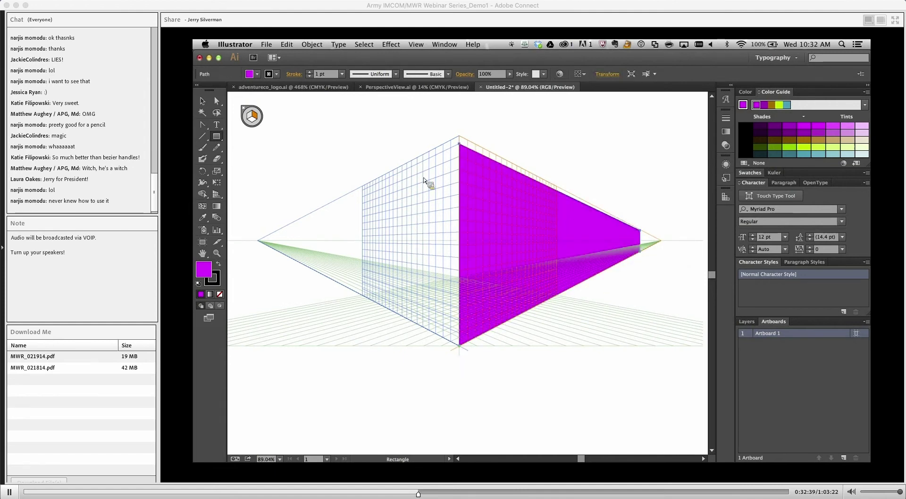
left_click_drag(217, 193, 276, 209)
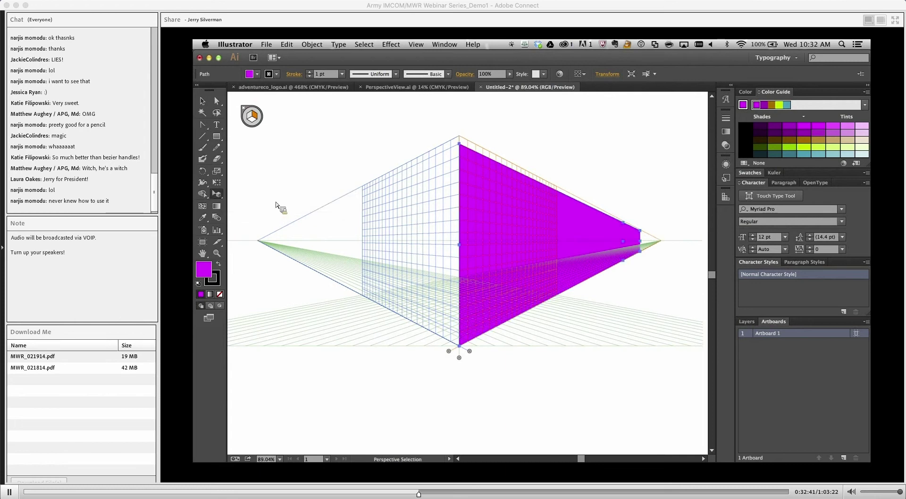
left_click_drag(462, 148, 462, 139)
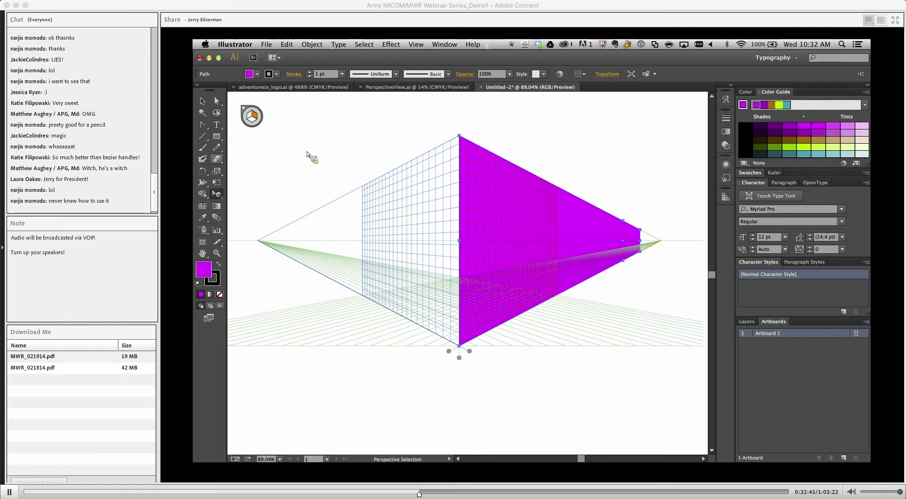
Make the left plane of the perspective grid active and draw a magenta-filled rectangle across it from the centre edge.
left_click(252, 117)
left_click(217, 136)
left_click_drag(459, 141, 298, 265)
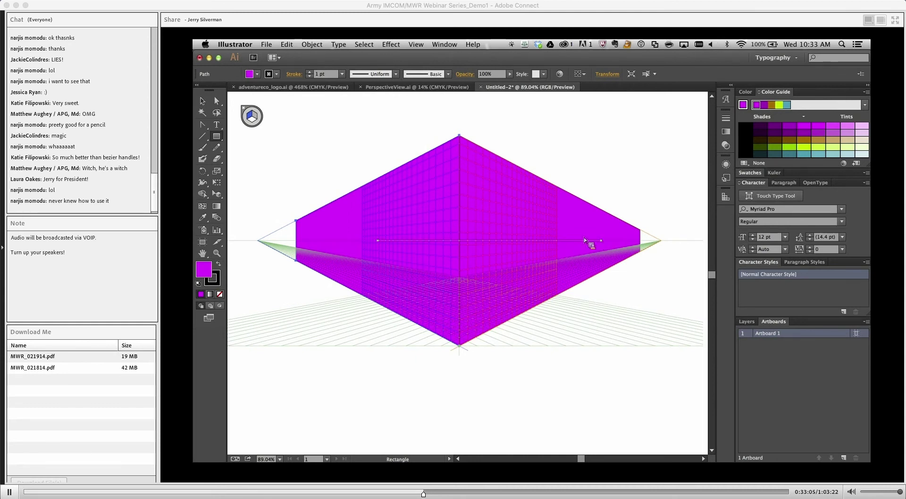
Raise the horizon line of the two-point grid with the Perspective Grid tool, nearly to the height of the rectangles' upper corner.
key("shift+v")
key("super+0")
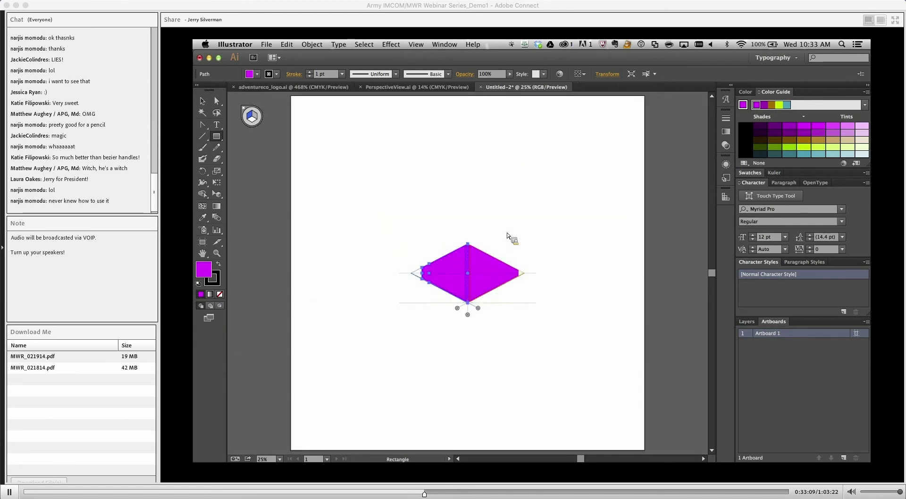
key("super+equal")
key("super+equal")
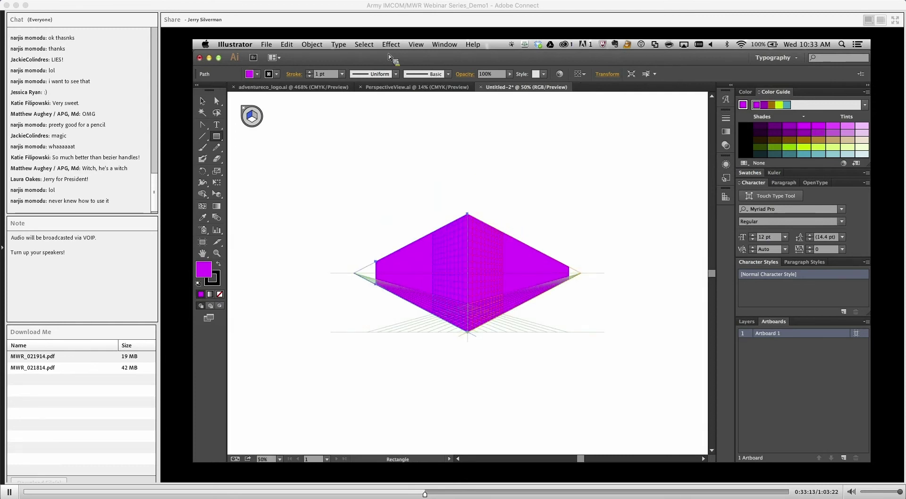
left_click(427, 45)
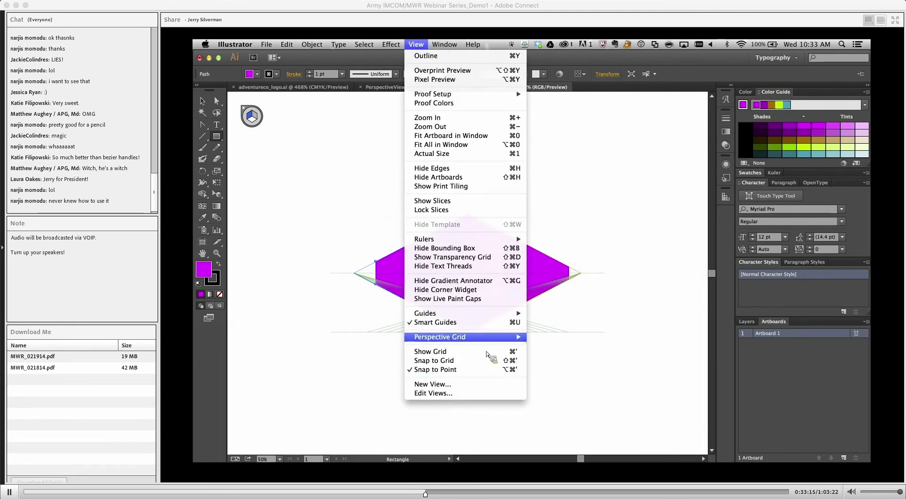
mouse_move(480, 340)
left_click(603, 376)
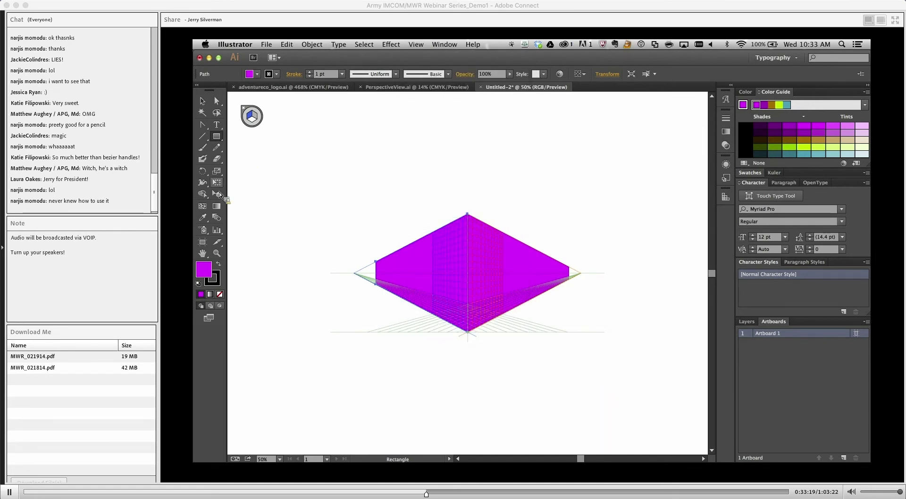
left_click_drag(219, 194, 273, 197)
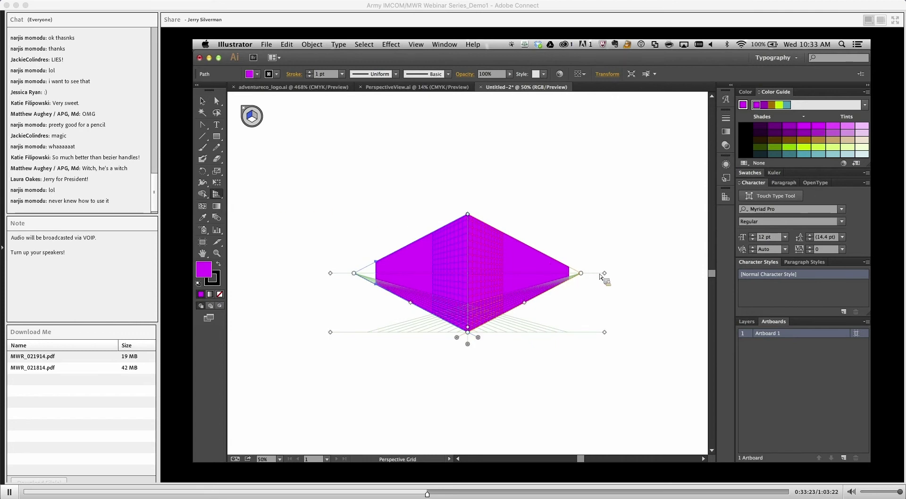
left_click_drag(607, 275, 608, 234)
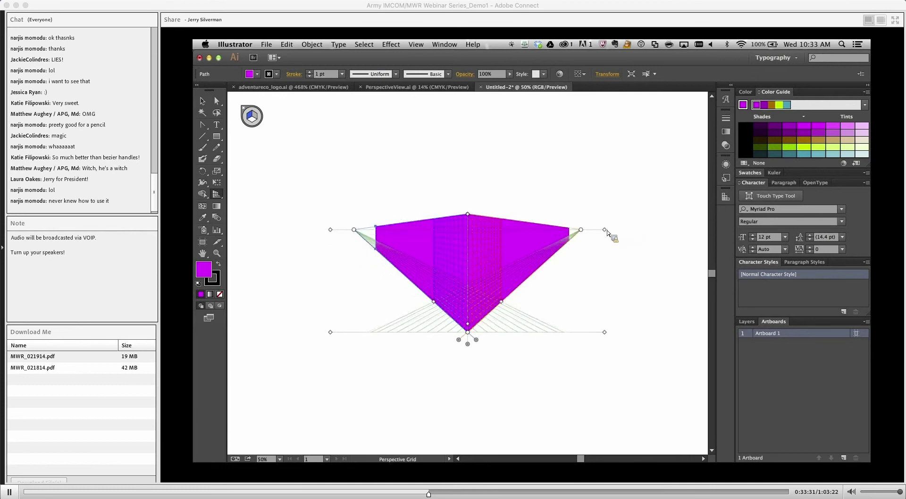
Switch to PerspectiveView.ai and move the right vanishing point inward and the left vanishing point outward along the horizon.
left_click(444, 89)
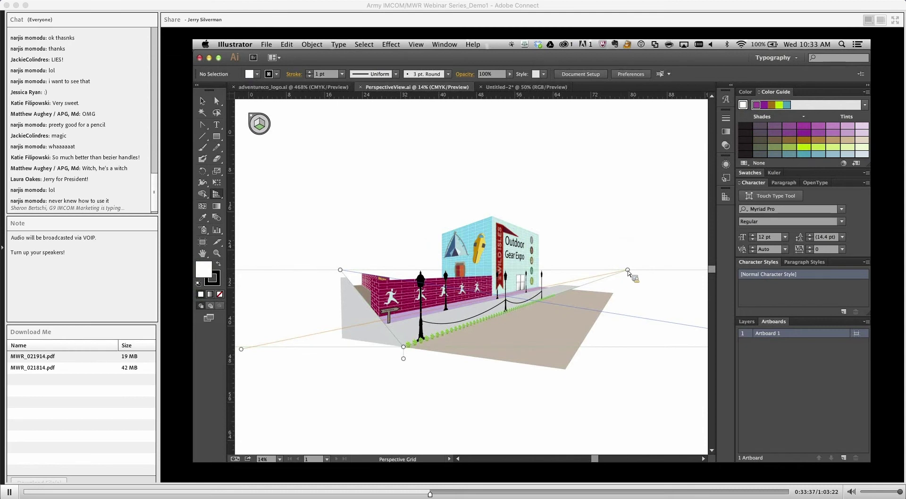
left_click_drag(627, 269, 553, 273)
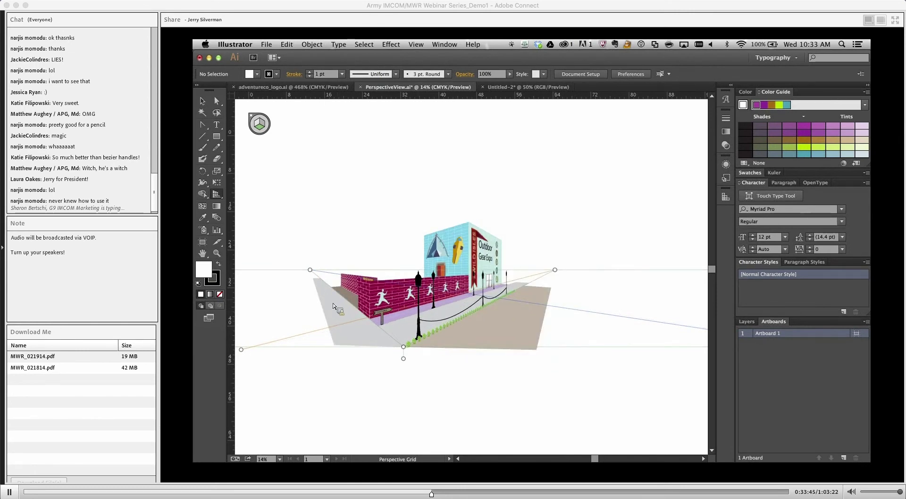
scroll(333, 306, "left", 5)
left_click_drag(417, 266, 270, 266)
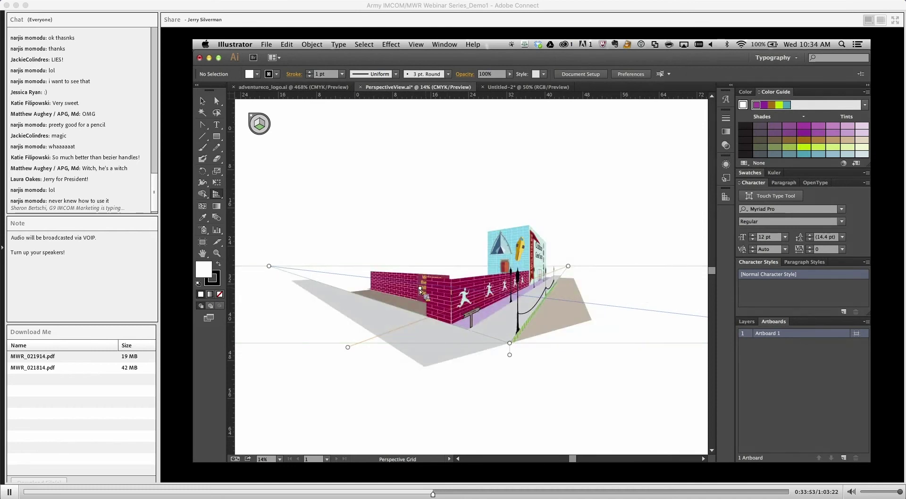
Raise the horizon line of the perspective grid in PerspectiveView.ai above the building so the street scene is seen from higher up.
left_click_drag(631, 311, 437, 336)
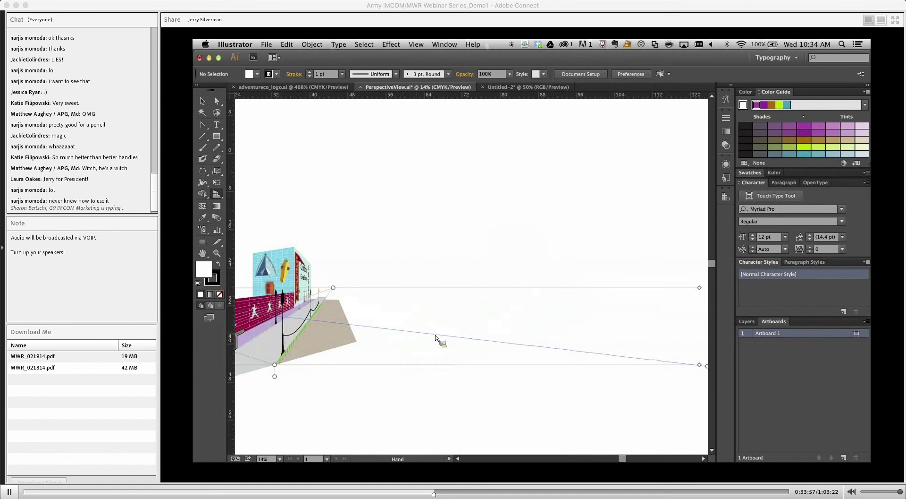
key("shift+p")
key("shift+v")
key("shift+p")
key("shift+v")
key("ctrl+minus")
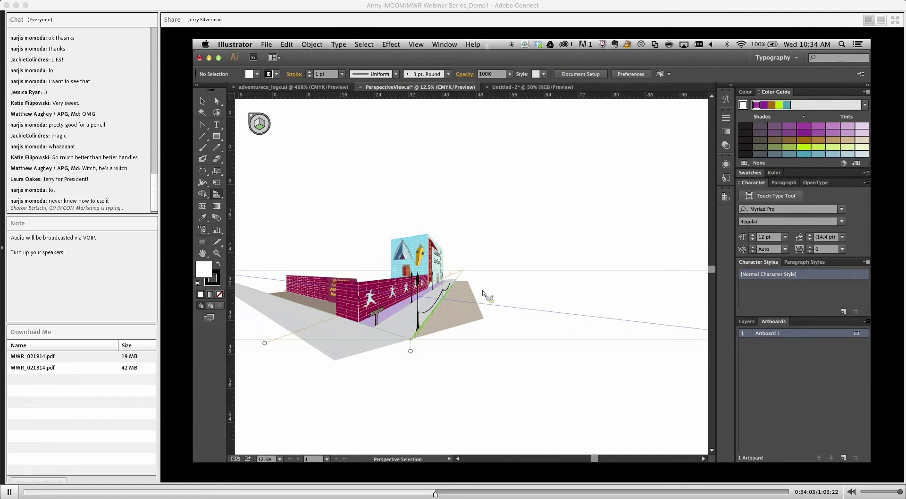
key("ctrl+minus")
key("shift+p")
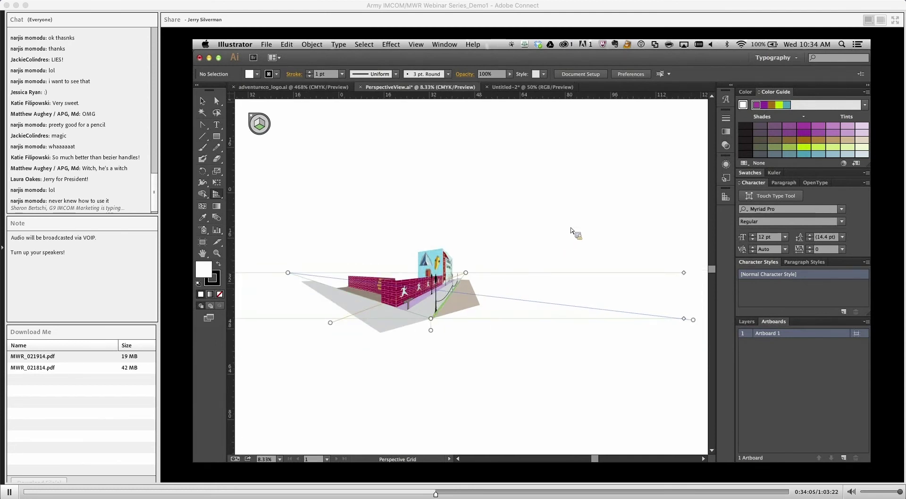
left_click_drag(688, 276, 682, 197)
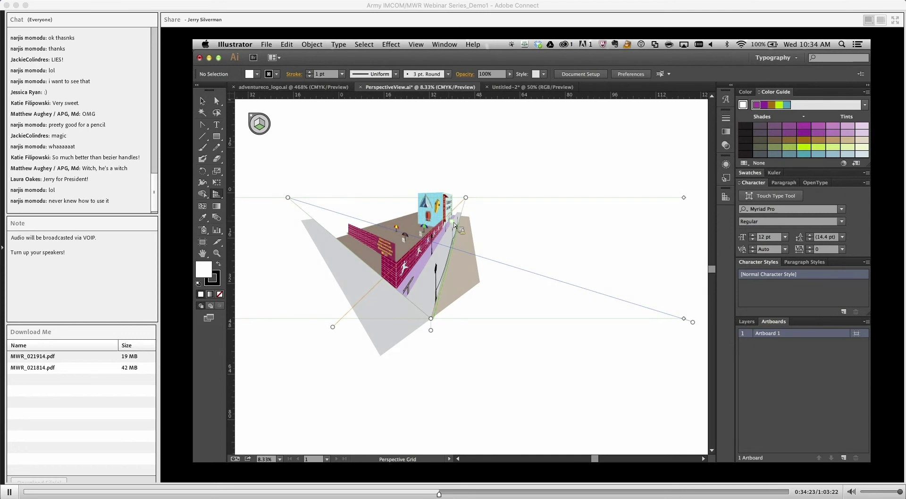
Switch to Adobe Bridge and open the 03_ResponsiveSVG folder in B_Illustrator.
key("v")
key("super+Tab")
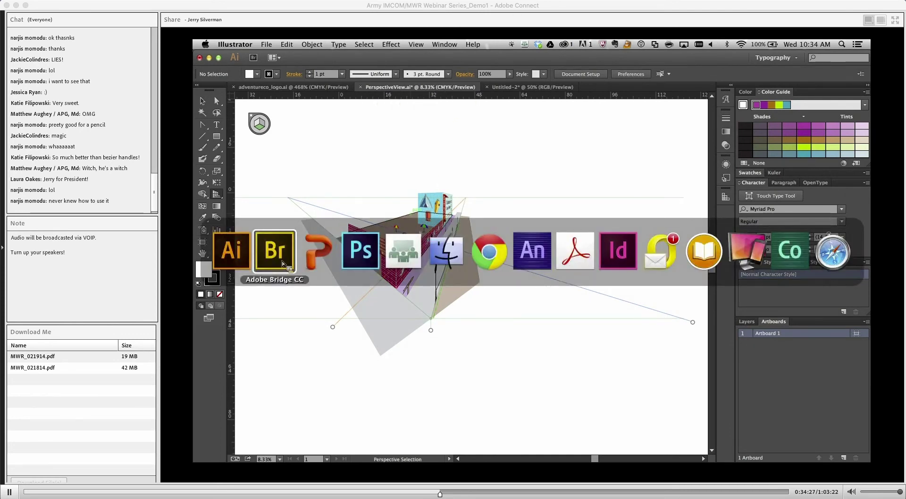
left_click(281, 260)
left_click(305, 252)
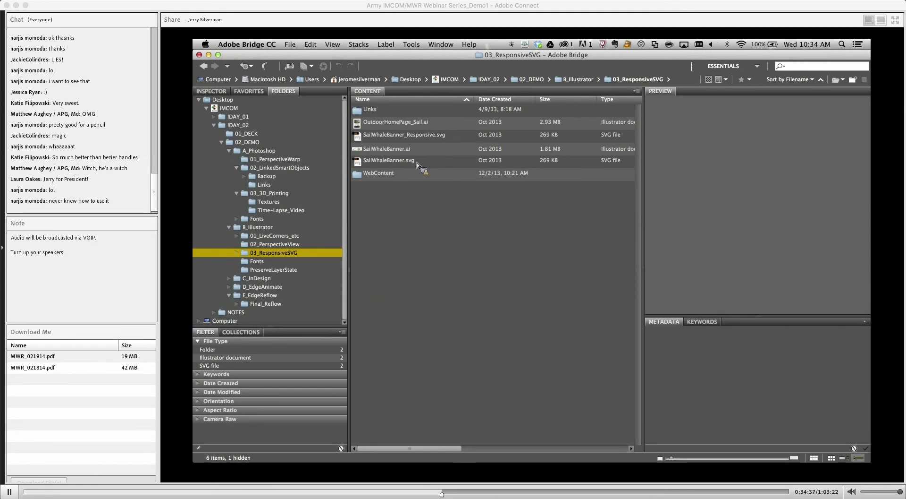
key("super+Tab")
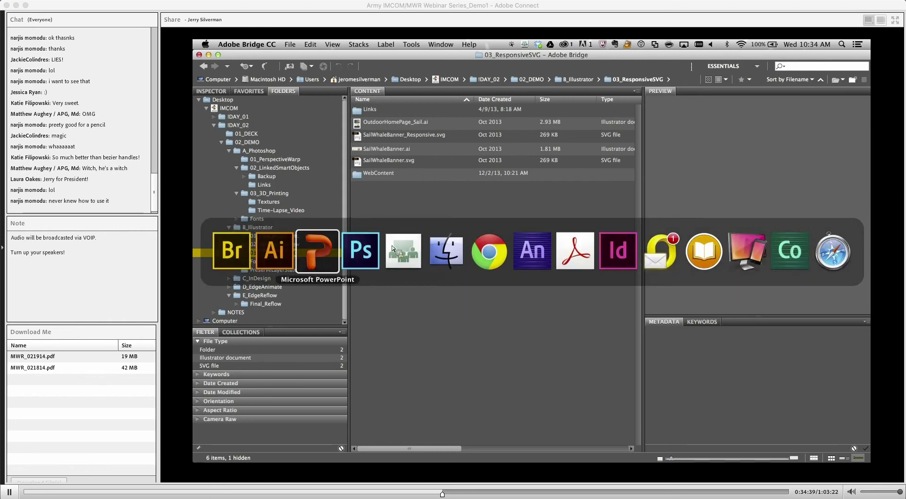
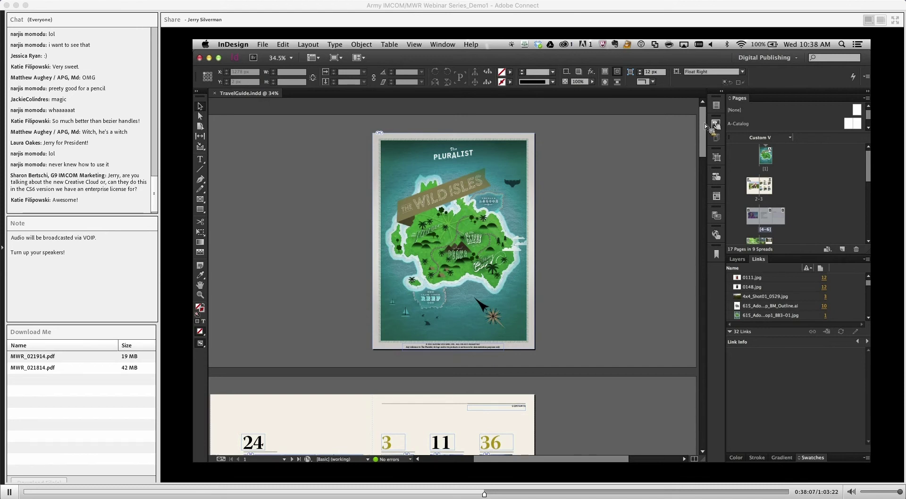
Switch to Reflector to view TravelGuide on the mirrored tablet, and return to TravelGuide.indd in InDesign.
key("super+Tab")
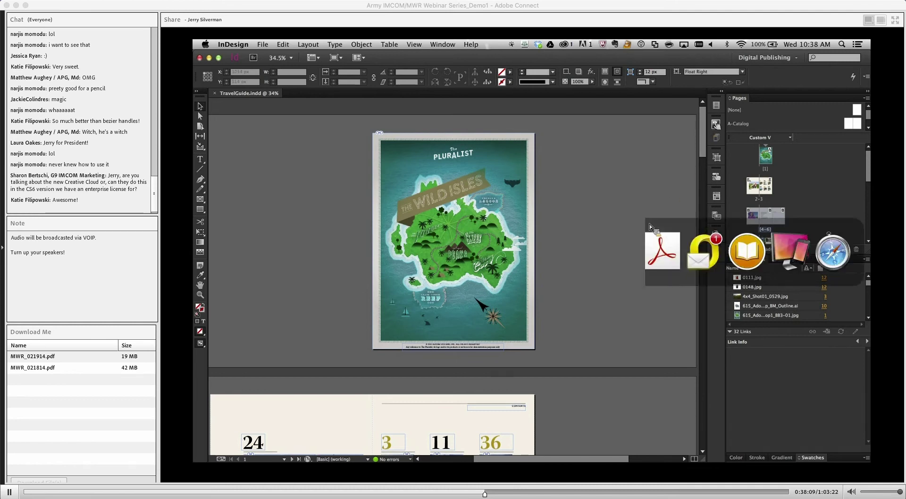
key("super+Tab")
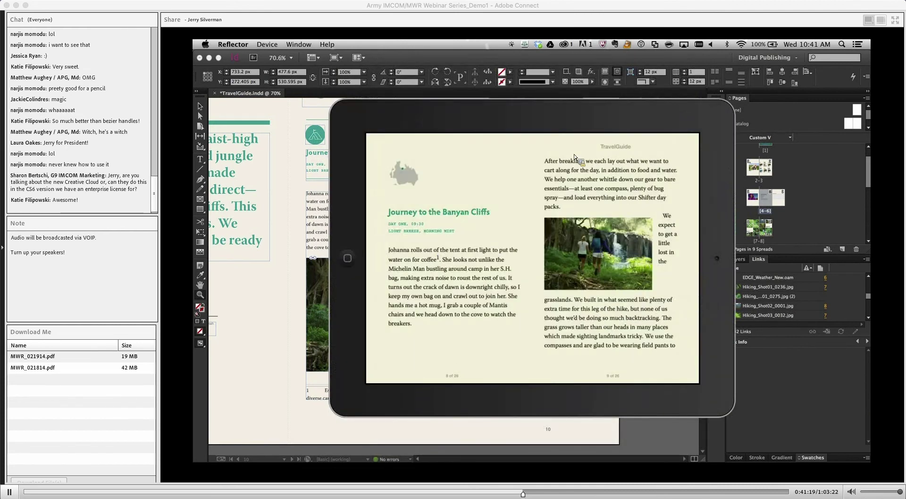
key("super+Tab")
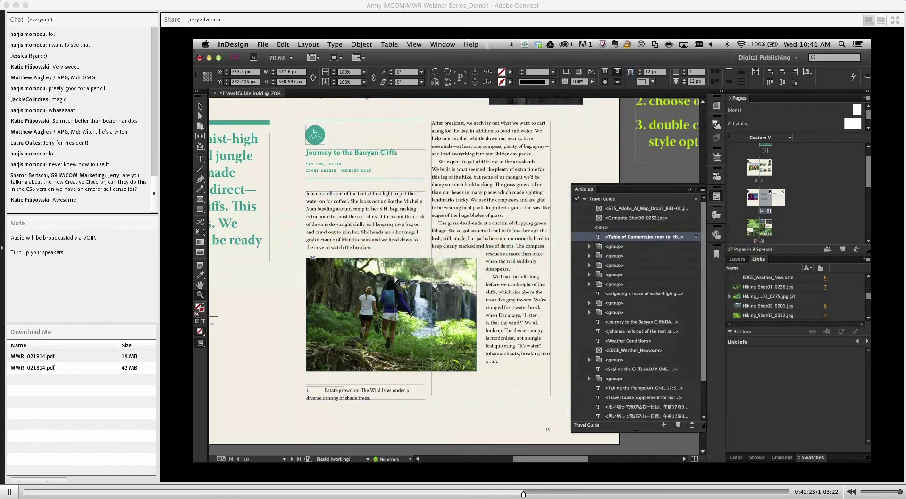
Inspect the Anchored Object Options of the waterfall photo on page 10 and close them without changes.
left_click(395, 273)
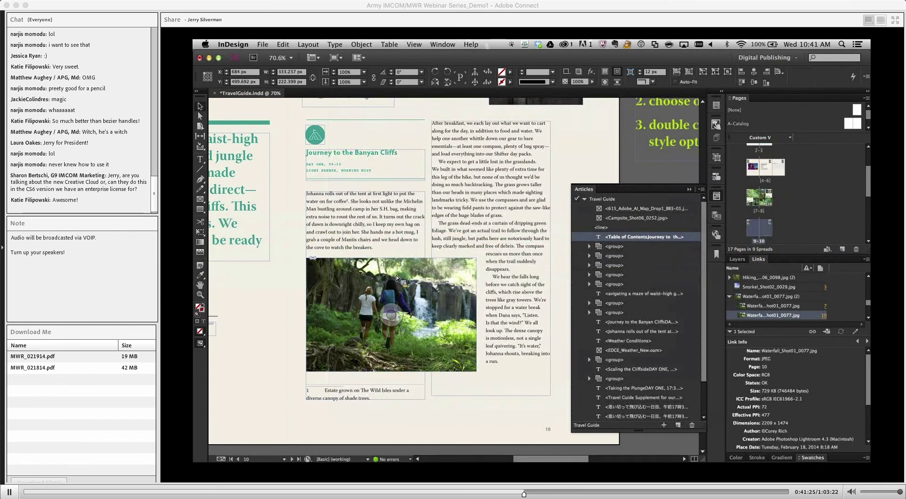
left_click(396, 274)
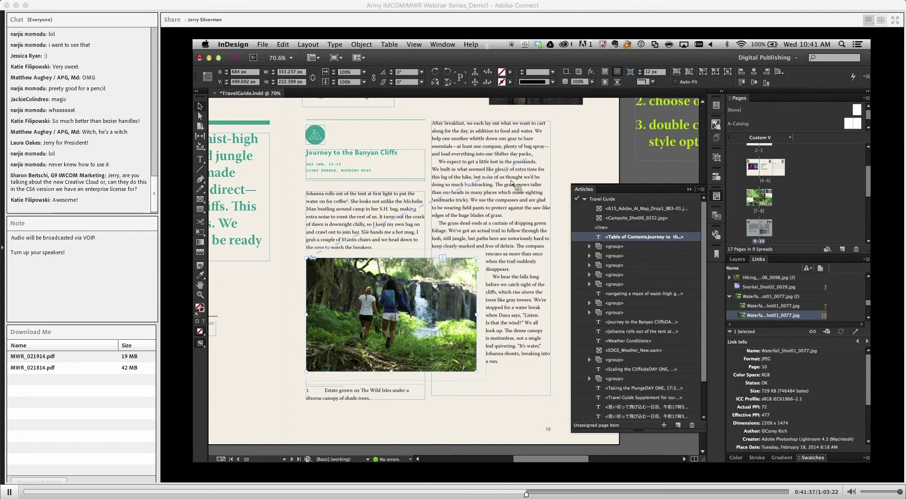
right_click(410, 281)
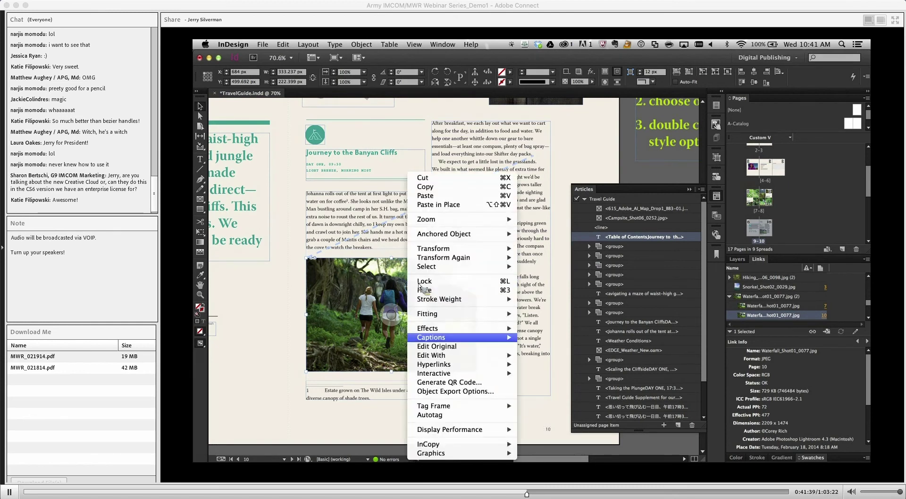
mouse_move(441, 236)
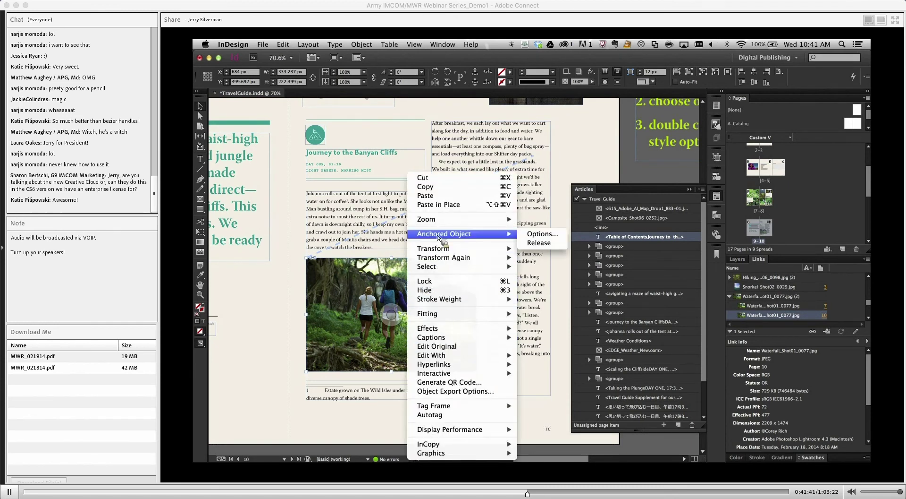
left_click(543, 234)
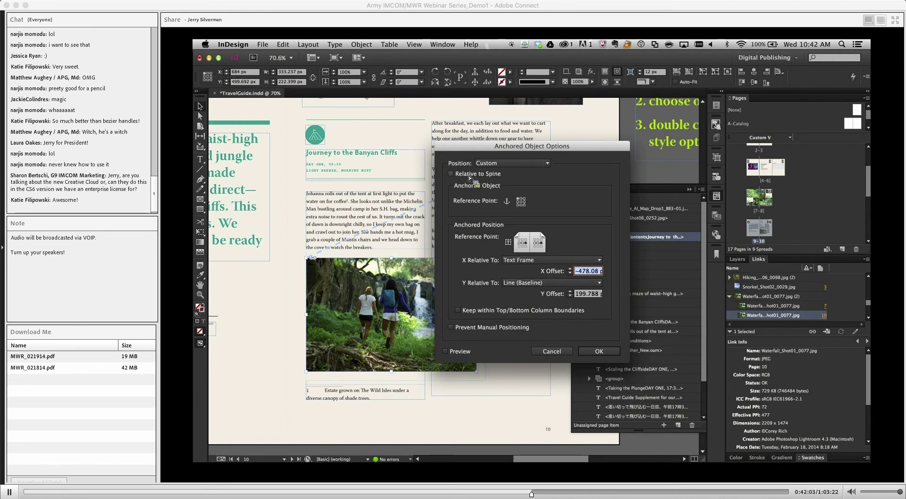
left_click(564, 356)
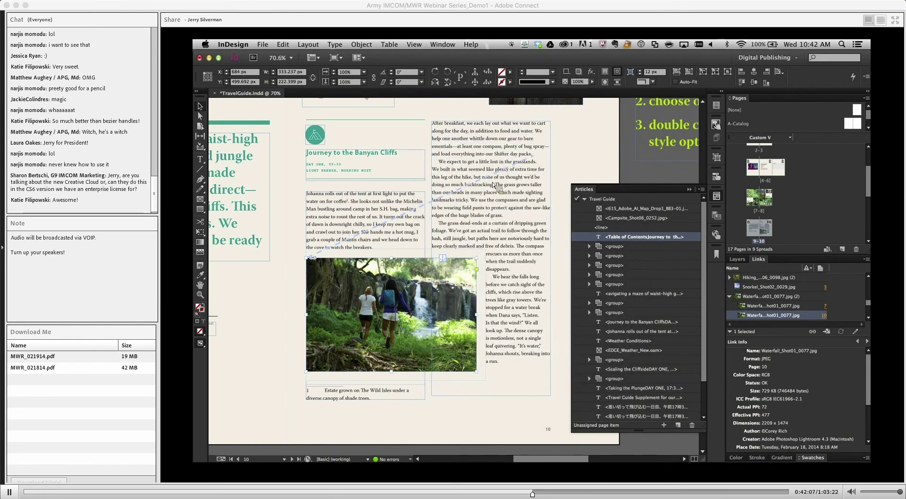
Release the waterfall photo on page 10 from its text anchor.
right_click(445, 261)
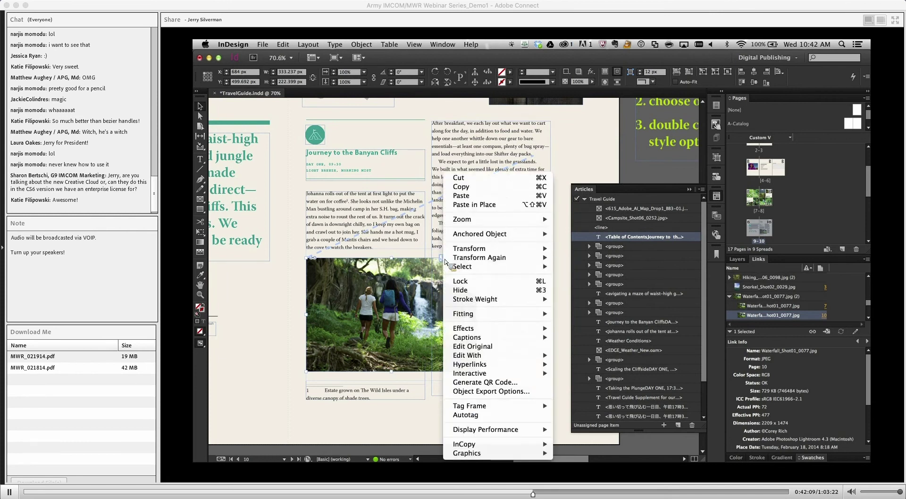
mouse_move(528, 234)
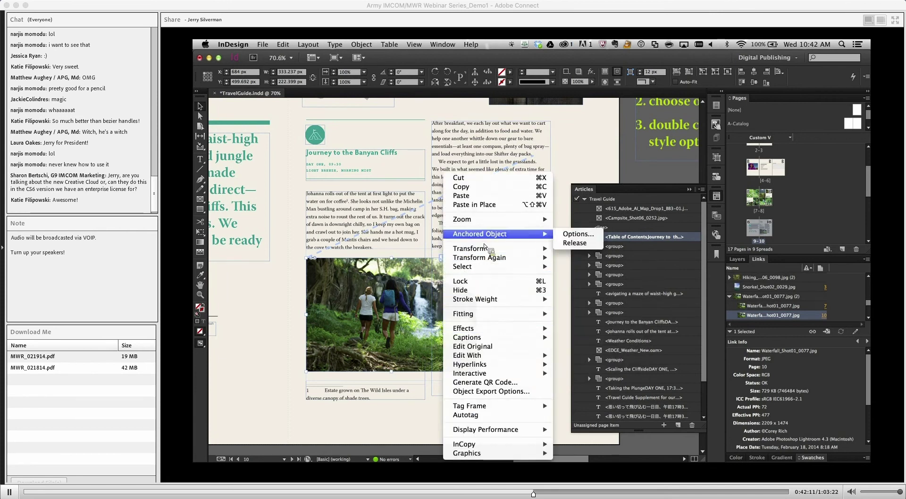
left_click(579, 244)
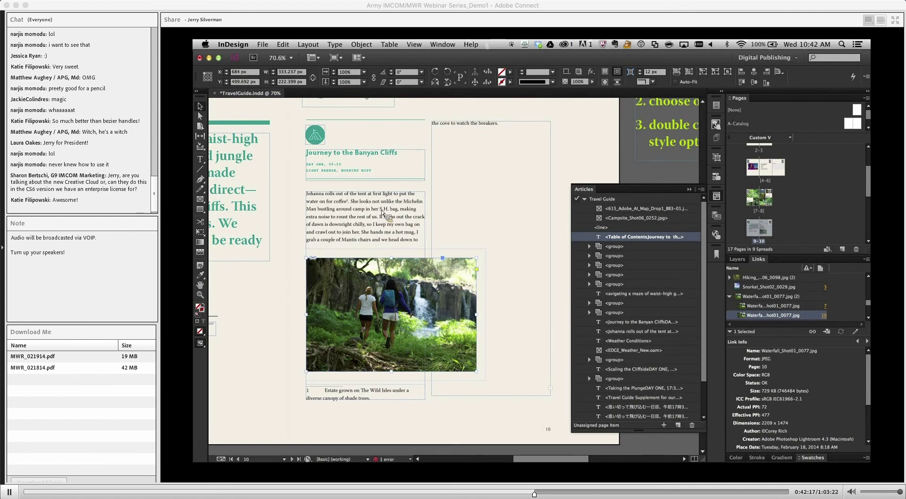
Anchor the waterfall photo in the body text at the end of the paragraph ending "watch the breakers.".
left_click(364, 230)
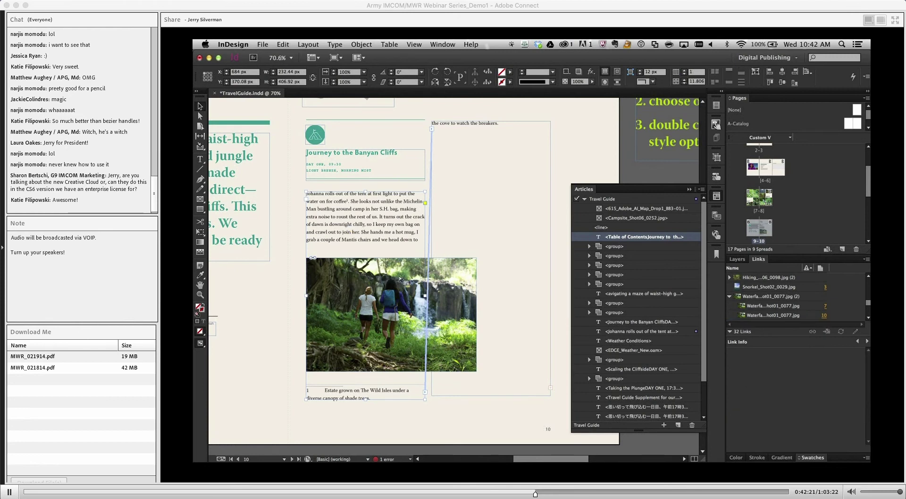
left_click(494, 259)
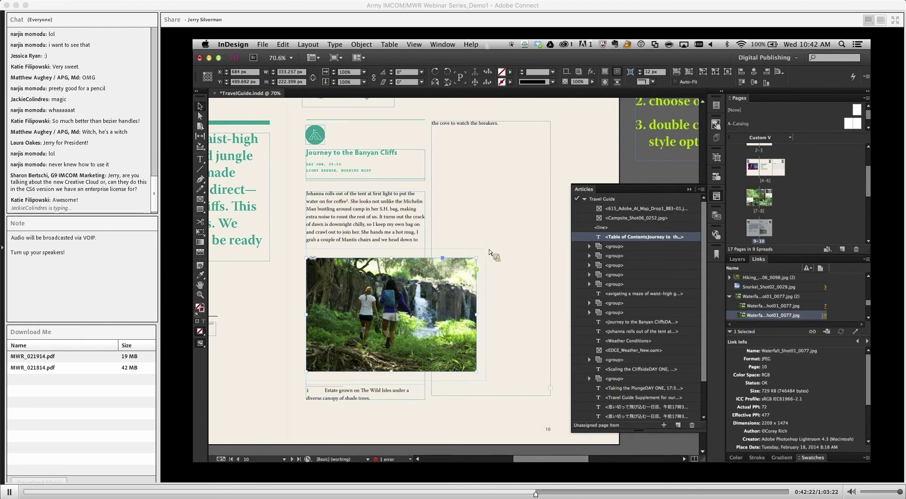
left_click(443, 260)
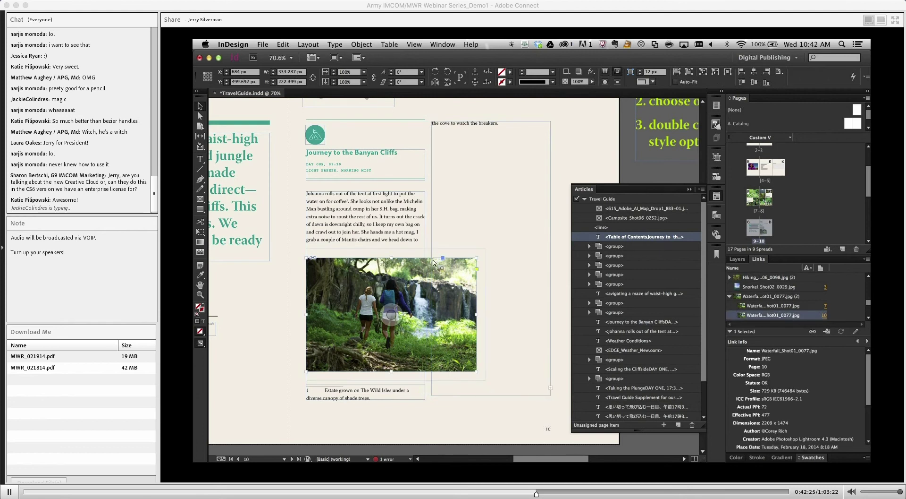
left_click(506, 140)
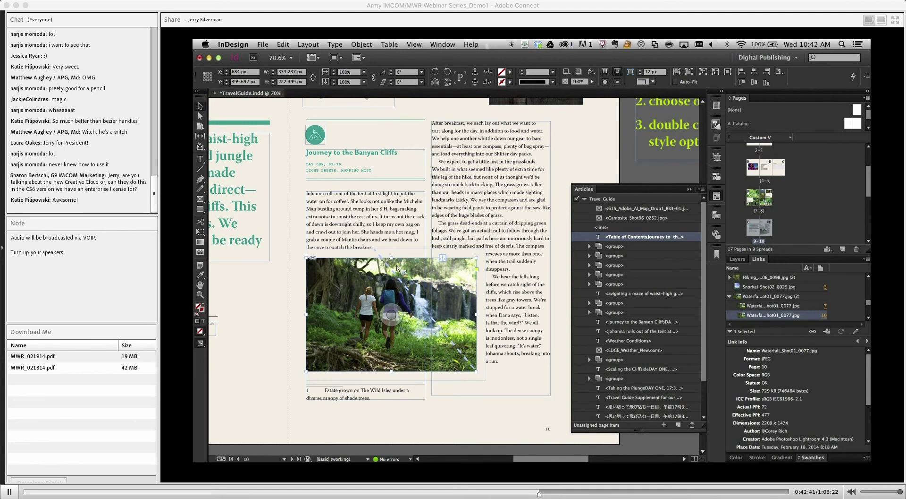
left_click(374, 239)
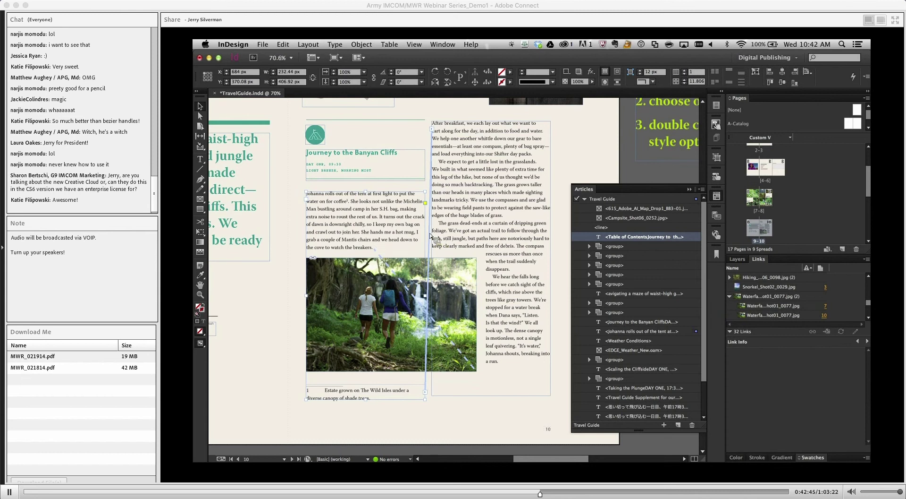
Delete the footnote reference after "coffee" on page 10 and insert a new footnote there reading "This is a cool footnote".
double_click(350, 207)
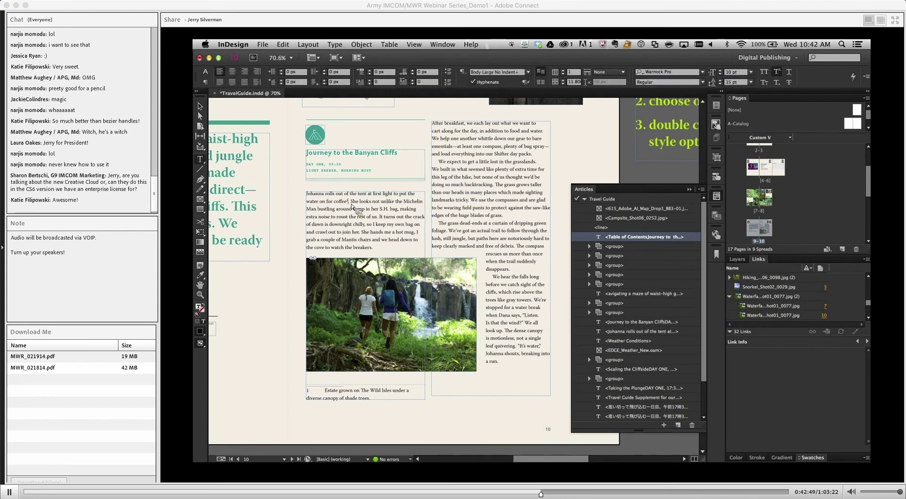
key("BackSpace")
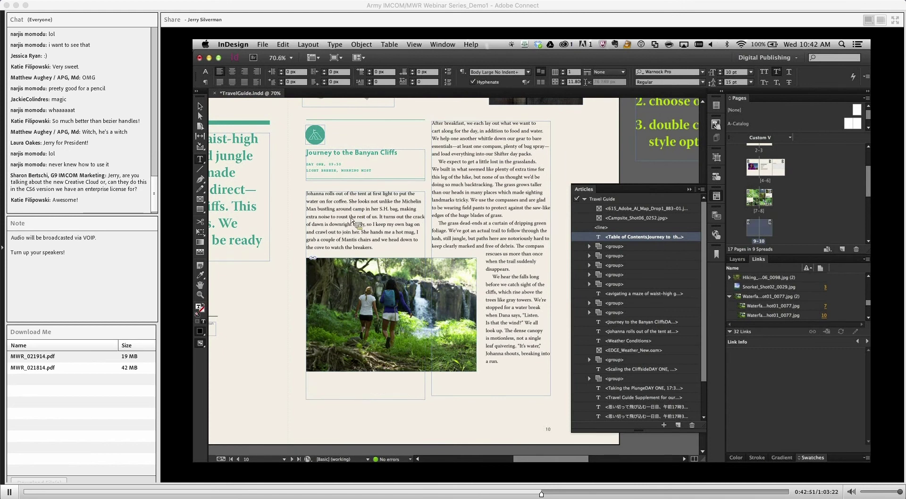
left_click(340, 45)
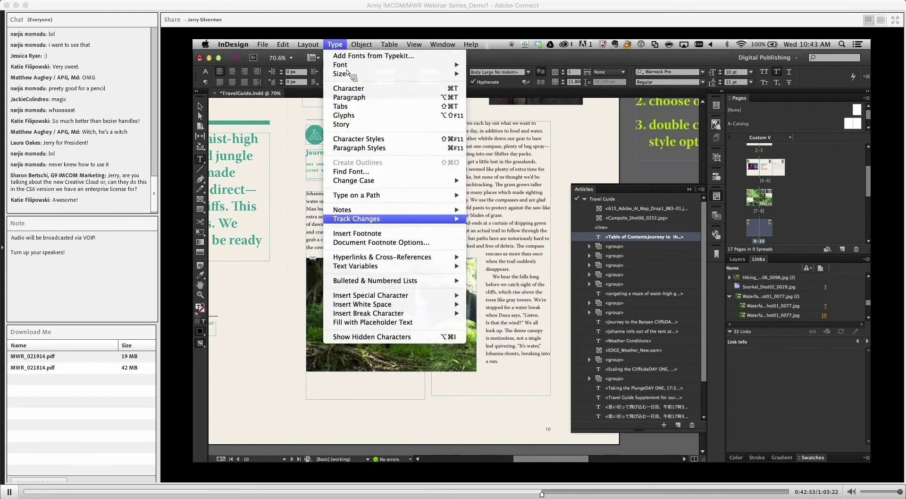
left_click(358, 234)
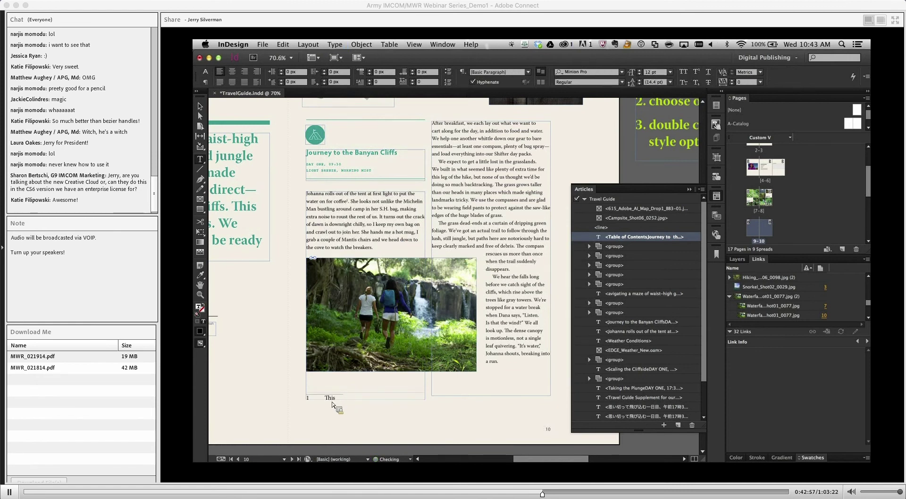
type("This is a cool footnote")
Apply the Body Large No Indent paragraph style to all of the new footnote's text.
key("super+a")
left_click(499, 72)
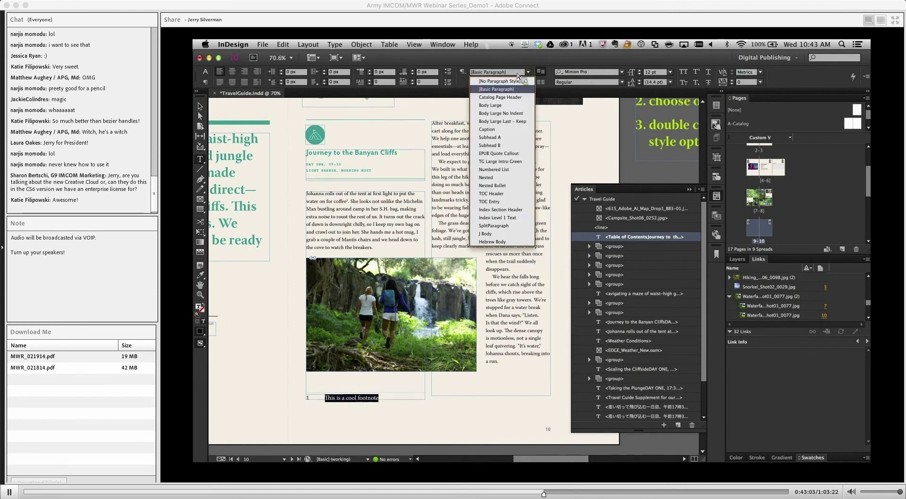
left_click(508, 115)
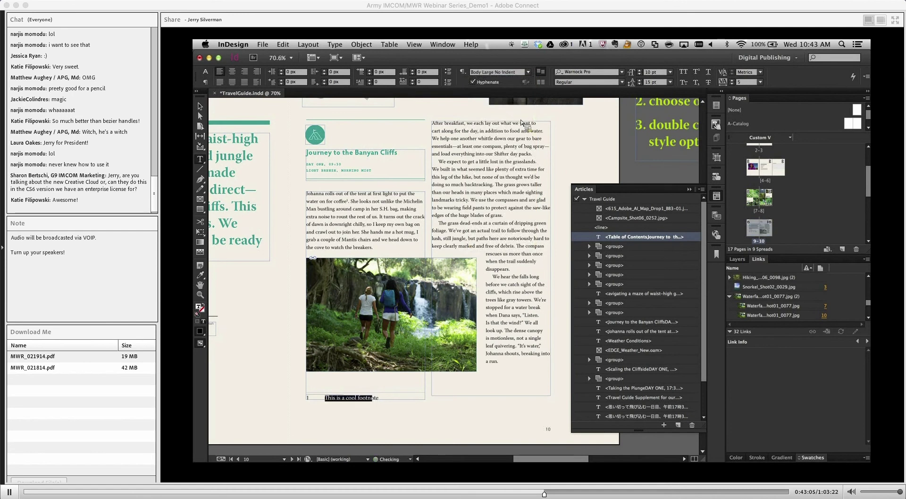
Export the document as TravelGuide.epub to the 03_EPUB folder and open the Content Order setting in the EPUB export options.
left_click(262, 45)
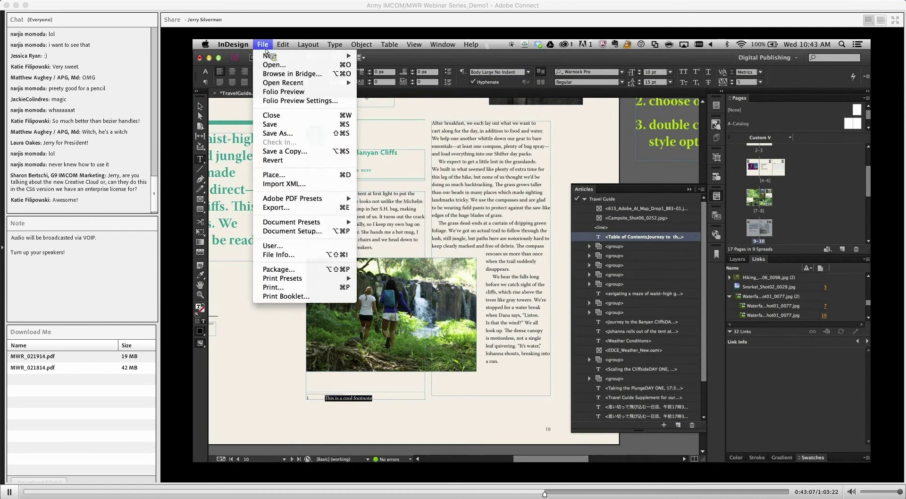
left_click(320, 212)
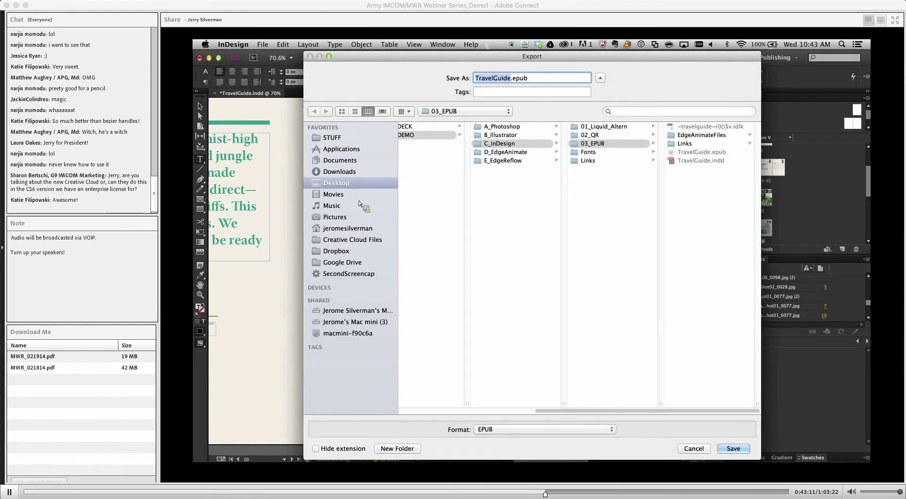
left_click(743, 449)
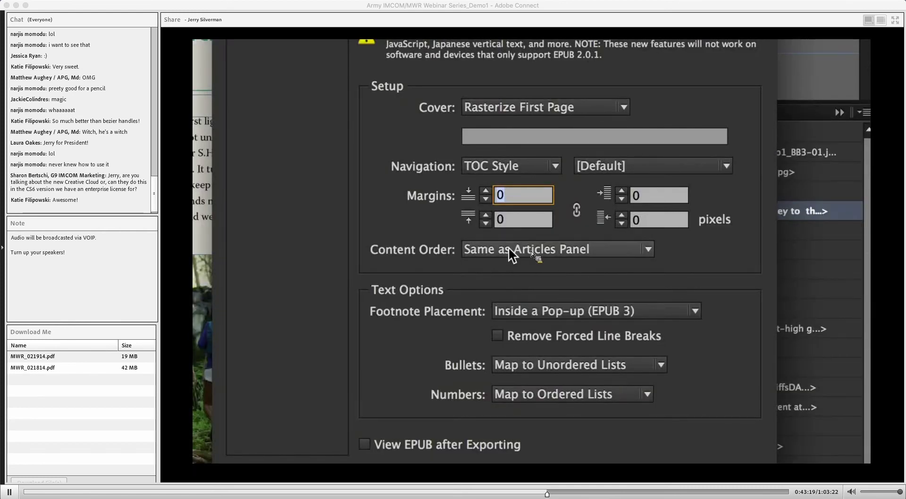
left_click(531, 254)
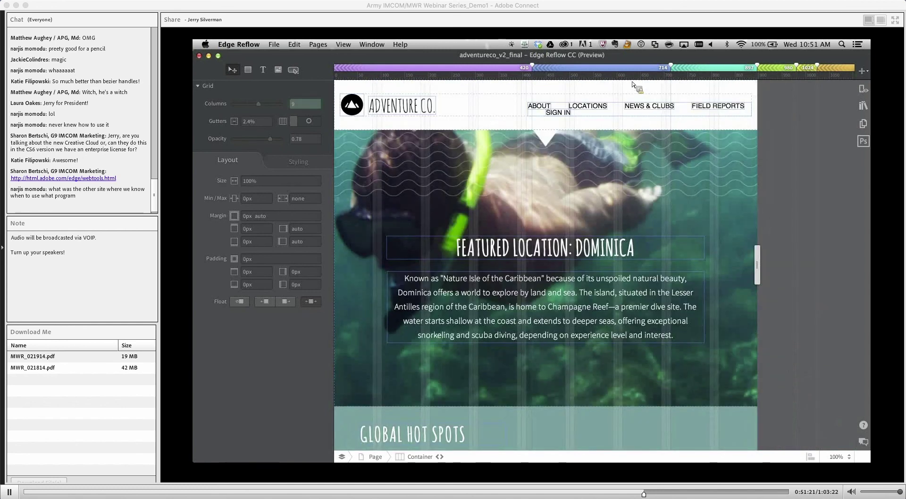
Preview the adventureco_v2_final page layout in Edge Reflow at the 420, 714, 897 and 980 breakpoints.
left_click(618, 70)
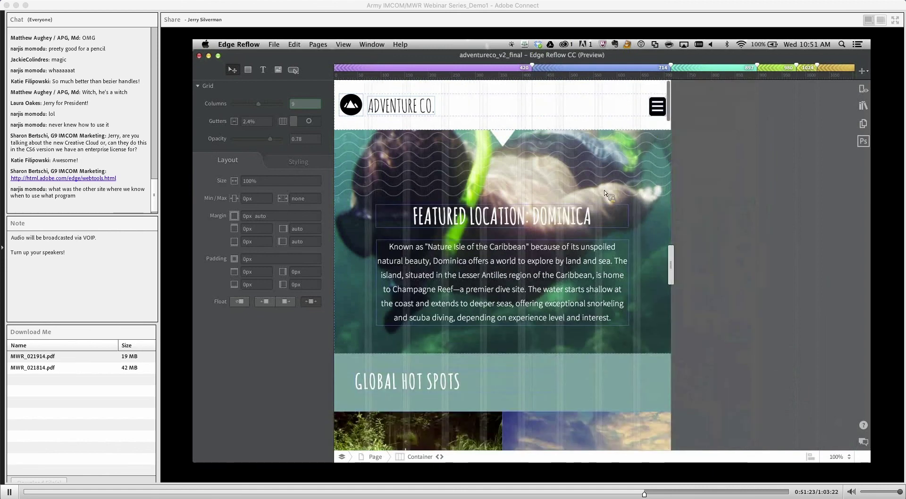
left_click(493, 70)
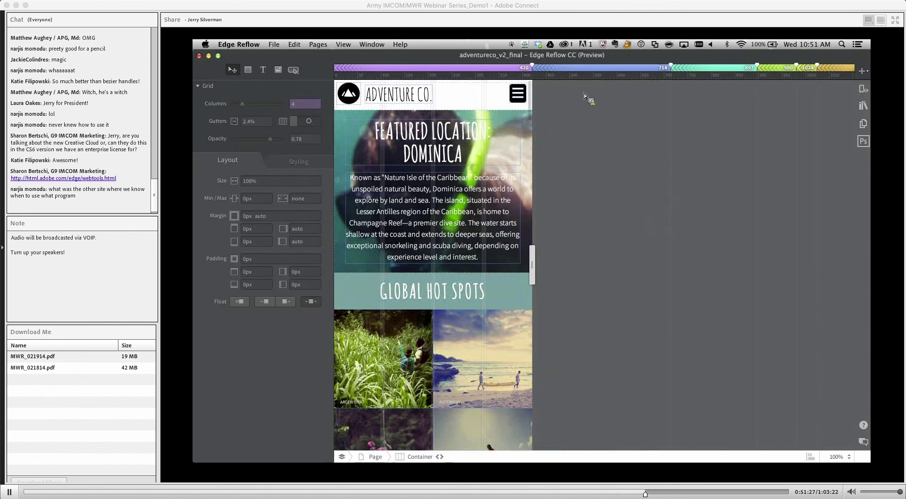
left_click(614, 68)
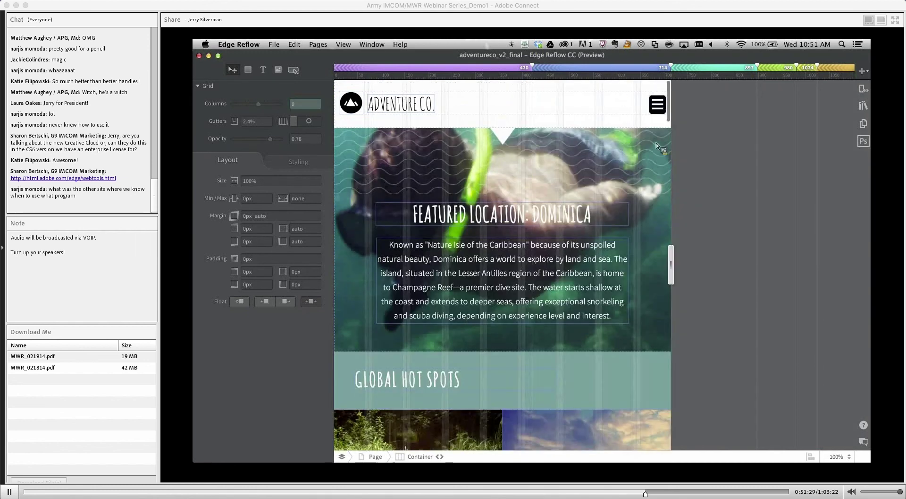
scroll(600, 176, "down", 4)
scroll(600, 177, "up", 4)
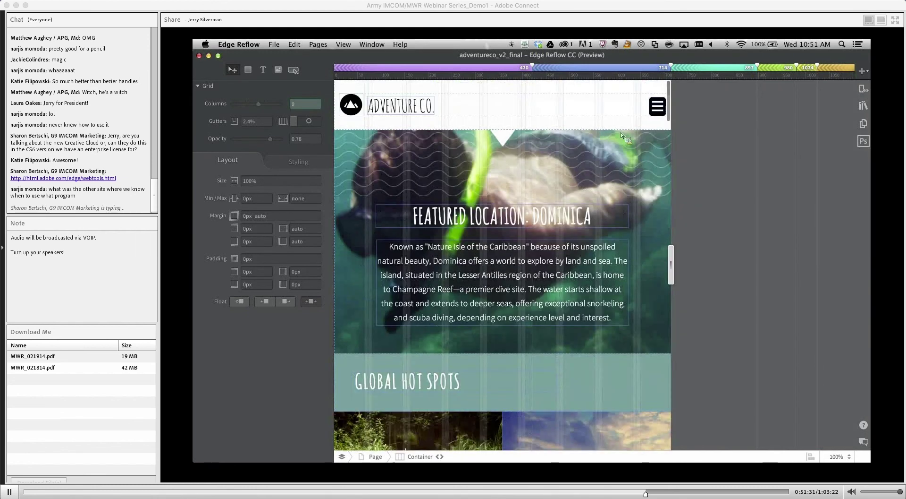
left_click(697, 70)
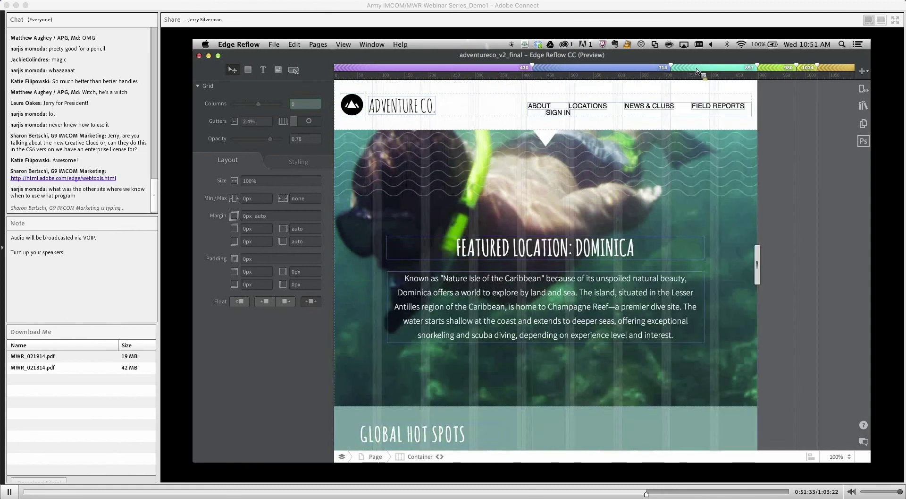
left_click(775, 70)
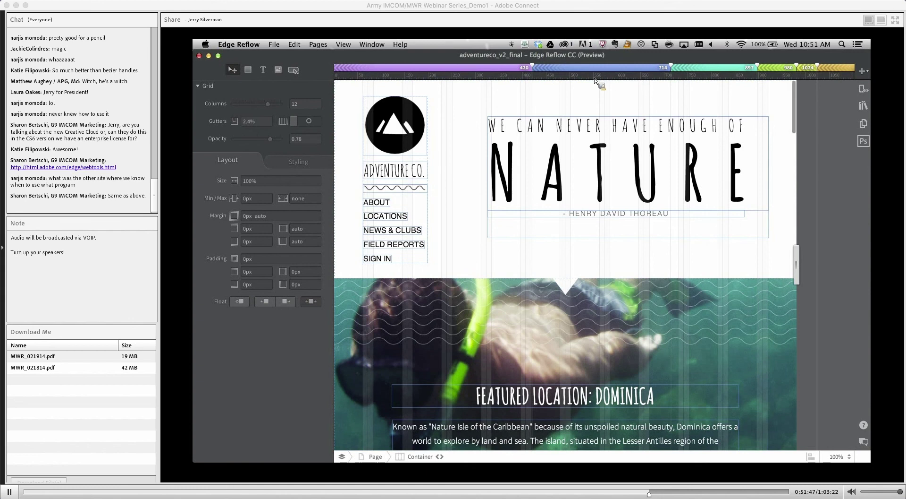
Switch to Bridge, open AdventureCoHomePage_Final.psd from the E_EdgeReflow folder in Photoshop, and examine the upper part of the home page.
key("super+Tab")
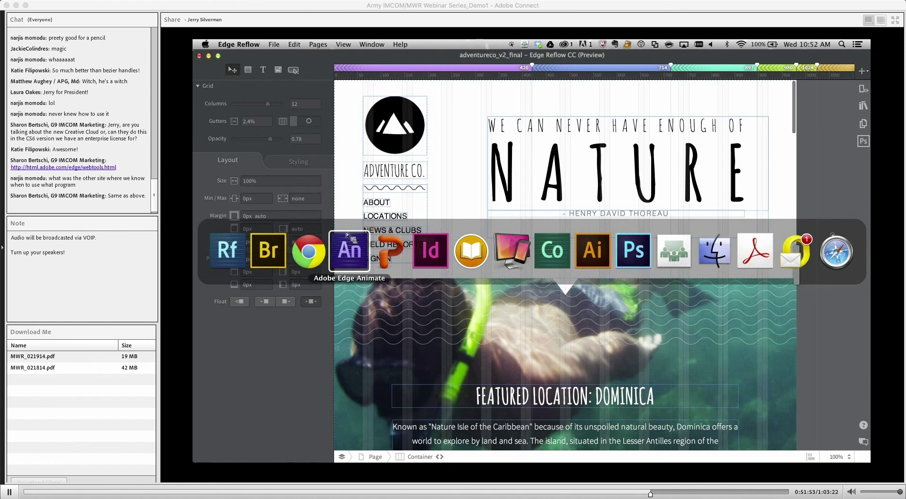
left_click(268, 250)
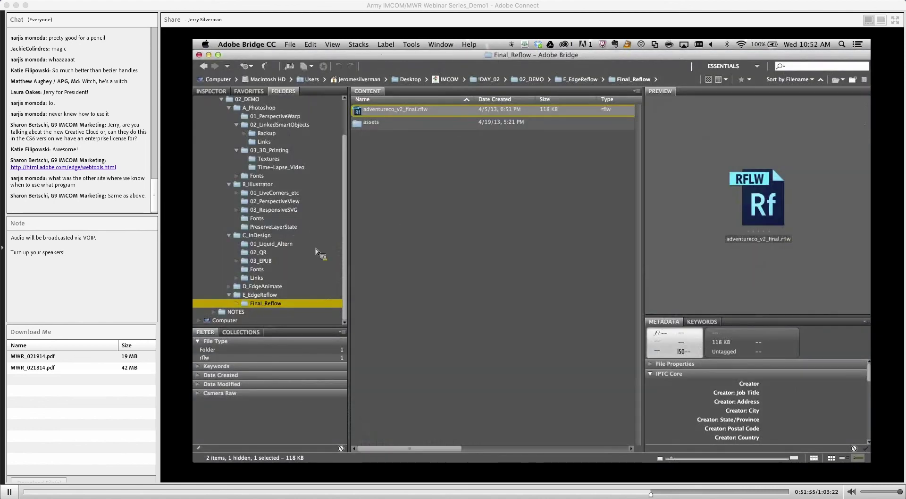
left_click(299, 293)
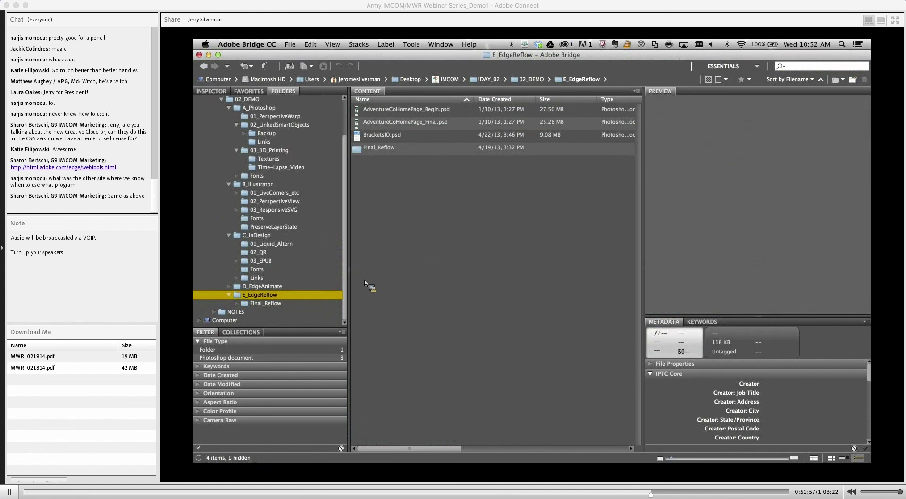
double_click(422, 124)
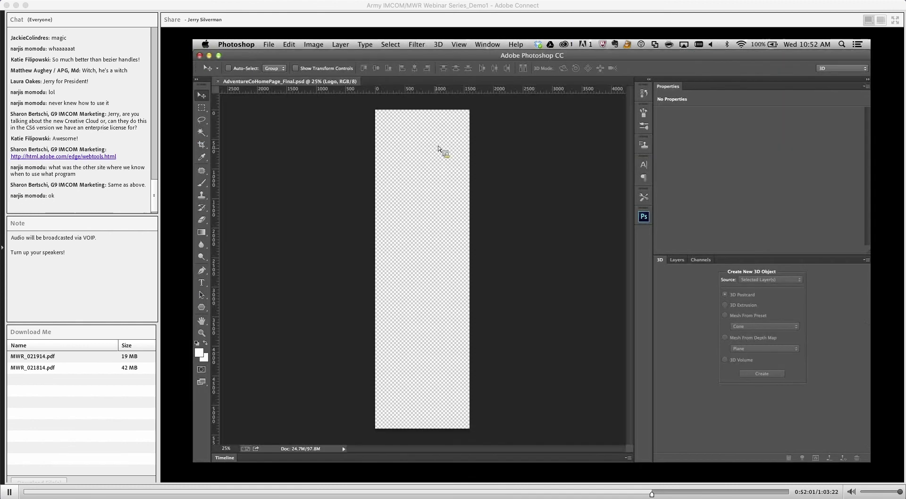
key("z")
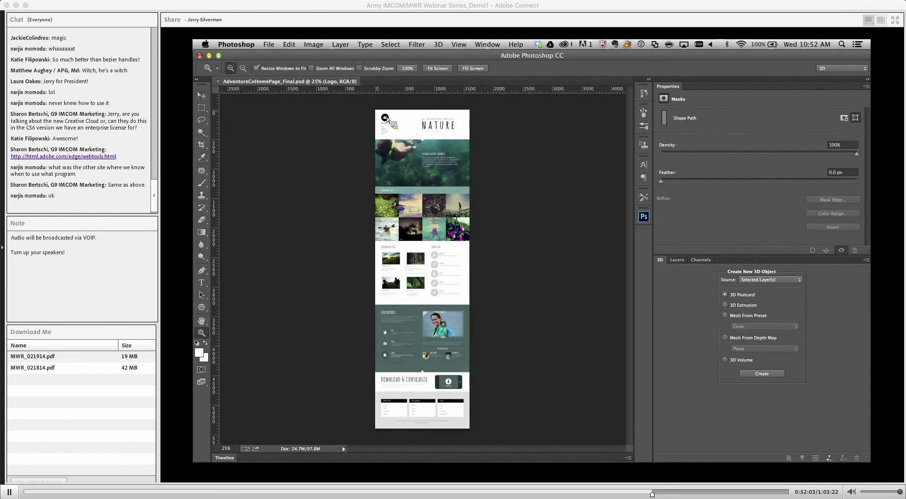
left_click_drag(379, 114, 474, 218)
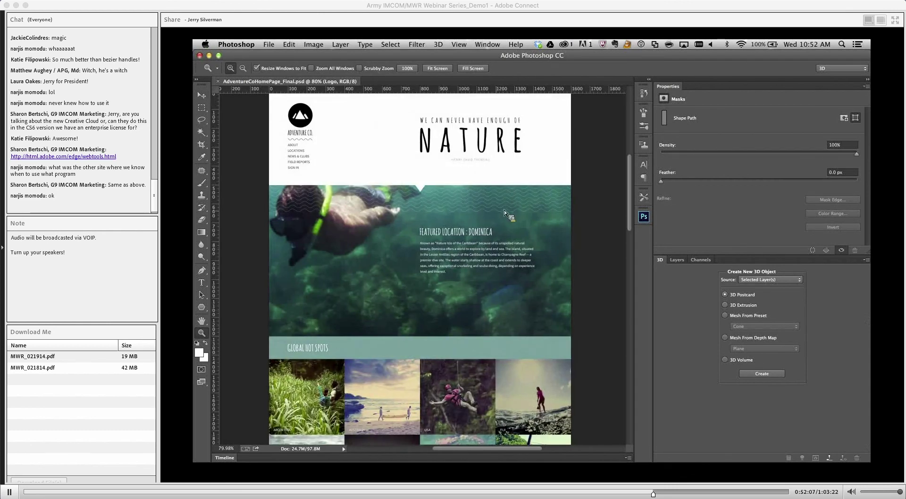
Switch to Edge Reflow and widen the page preview to the 1024 breakpoint.
key("super+Tab")
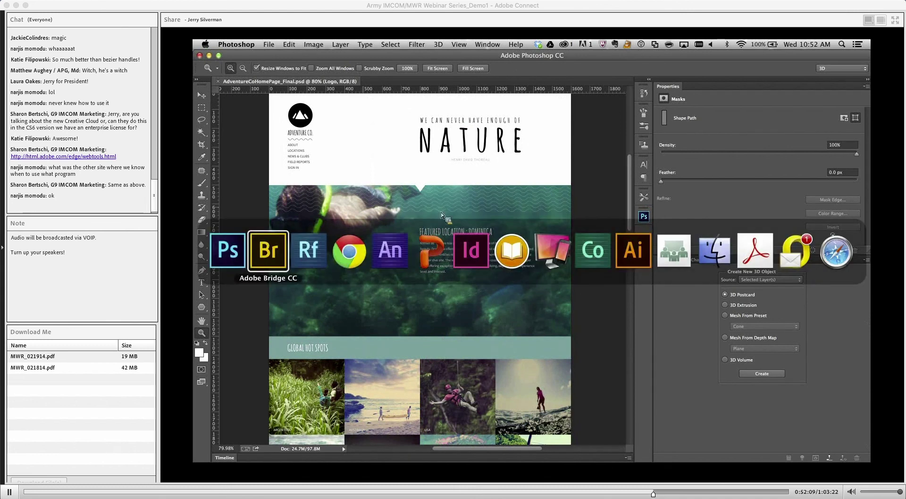
left_click(292, 236)
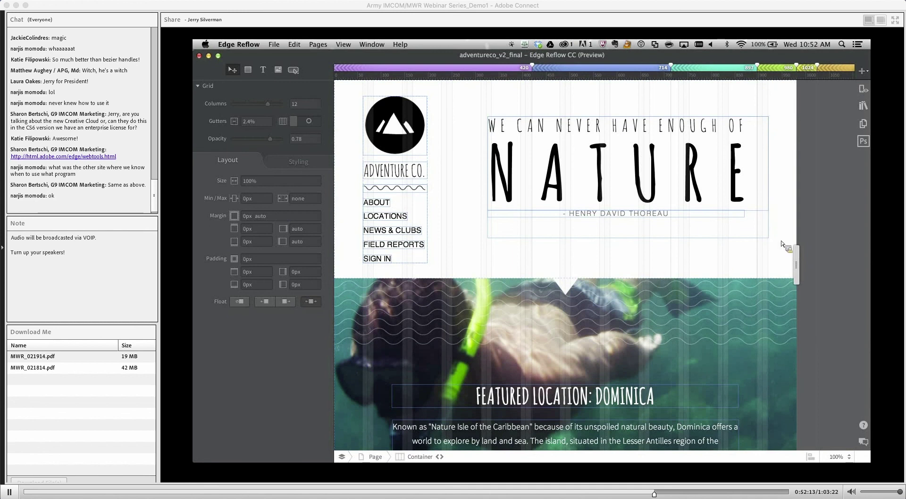
left_click_drag(800, 260, 824, 274)
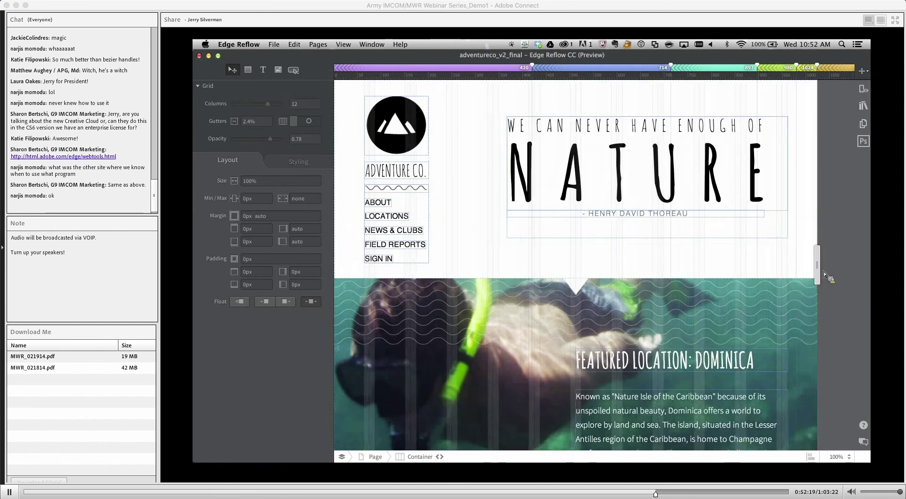
Switch to Photoshop, draw a slice around the Adventure Co. logo with the Slice tool, and undo it.
key("super+Tab")
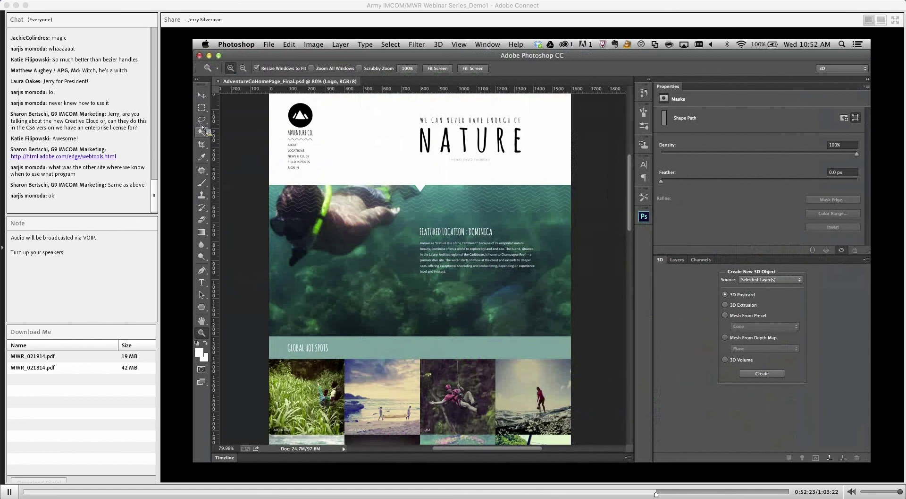
left_click(202, 133)
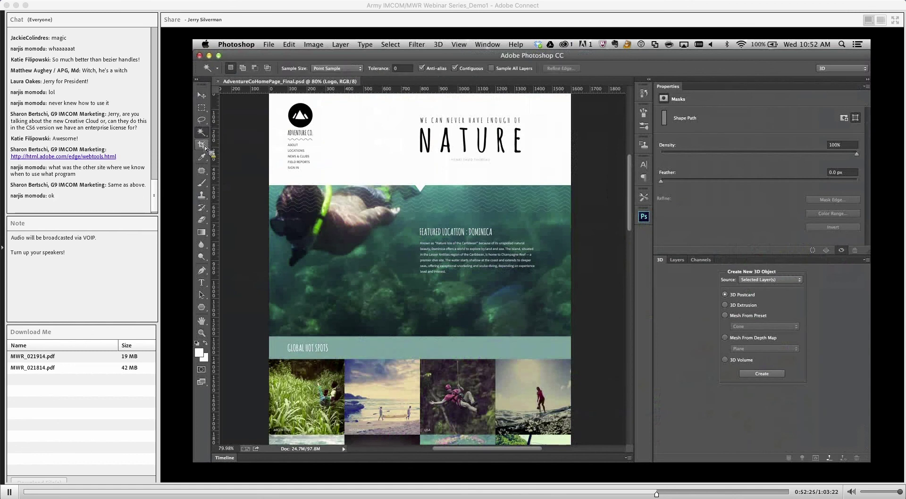
left_click_drag(204, 149, 231, 157)
left_click_drag(282, 103, 329, 133)
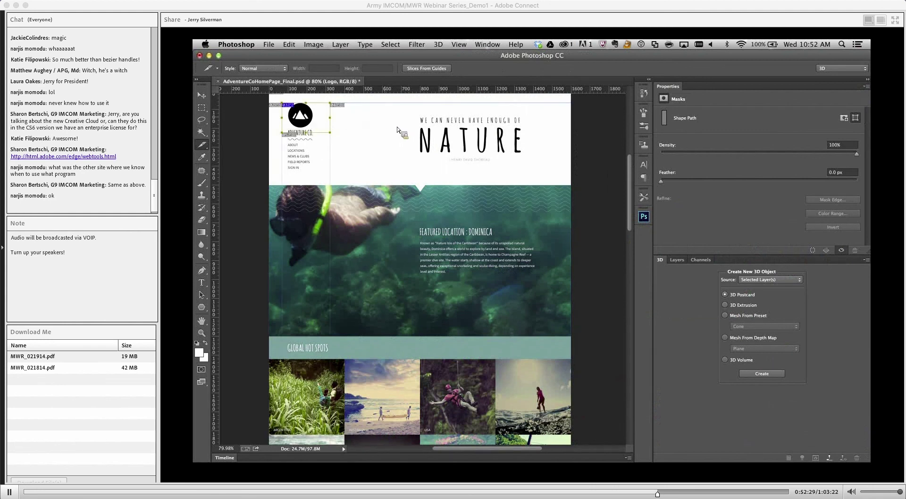
key("super+z")
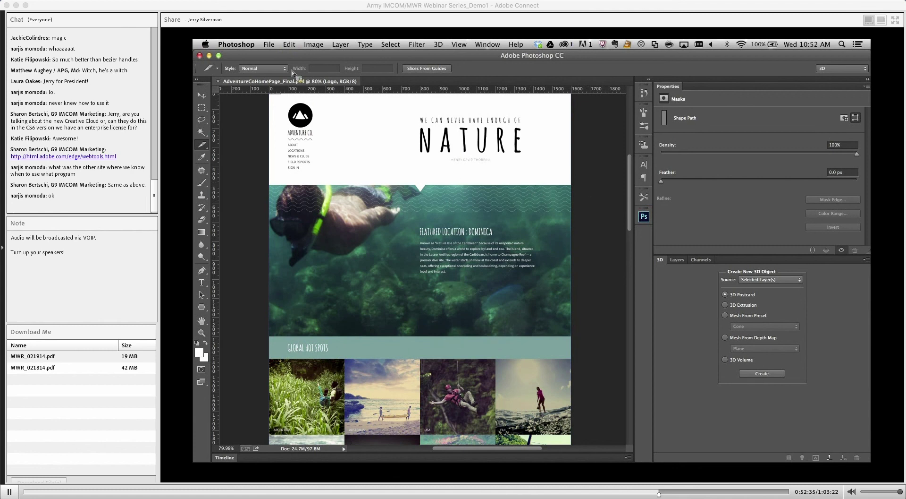
key("super+Tab")
key("super+Tab")
key("super+Tab")
key("super+shift+Tab")
key("super+shift+Tab")
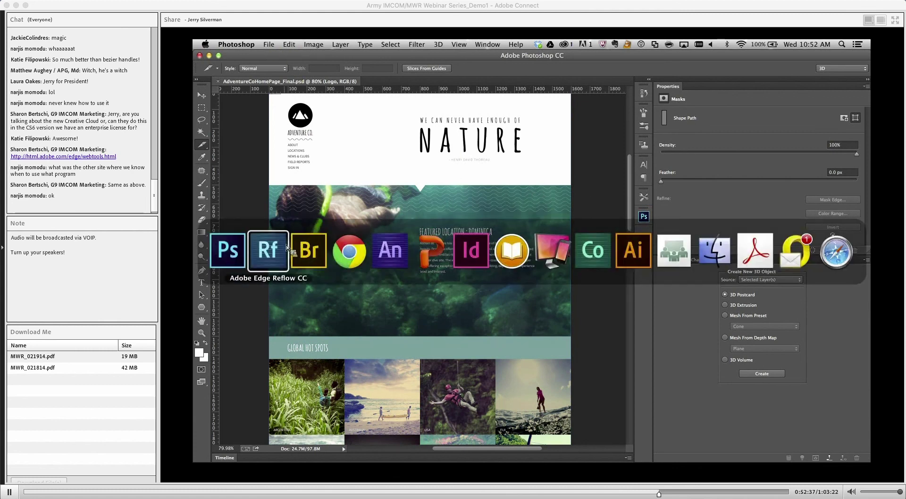
key("super+Tab")
key("super+Tab")
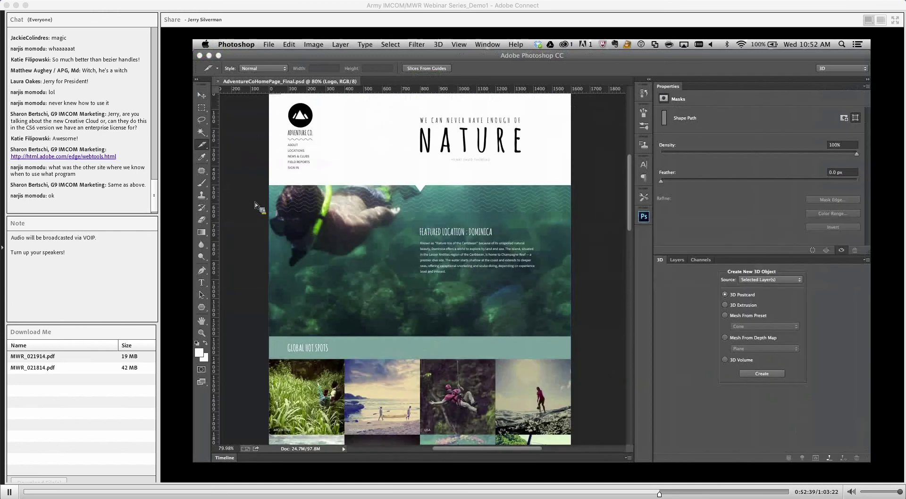
Generate an Edge Reflow project from AdventureCoHomePage_Final.psd and switch to Bridge.
left_click(269, 45)
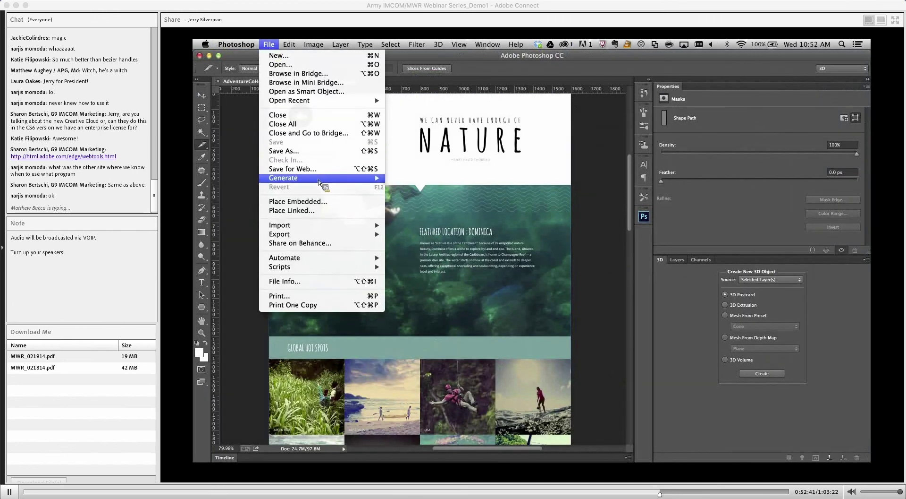
mouse_move(320, 180)
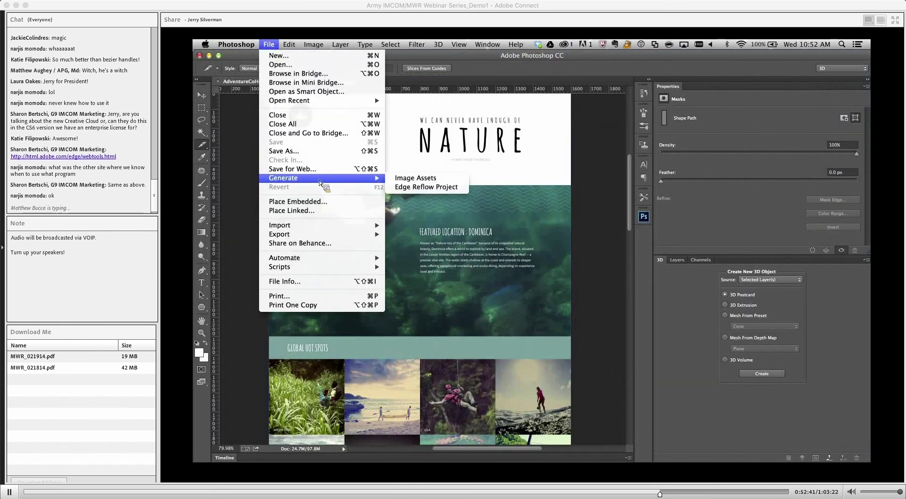
left_click(455, 189)
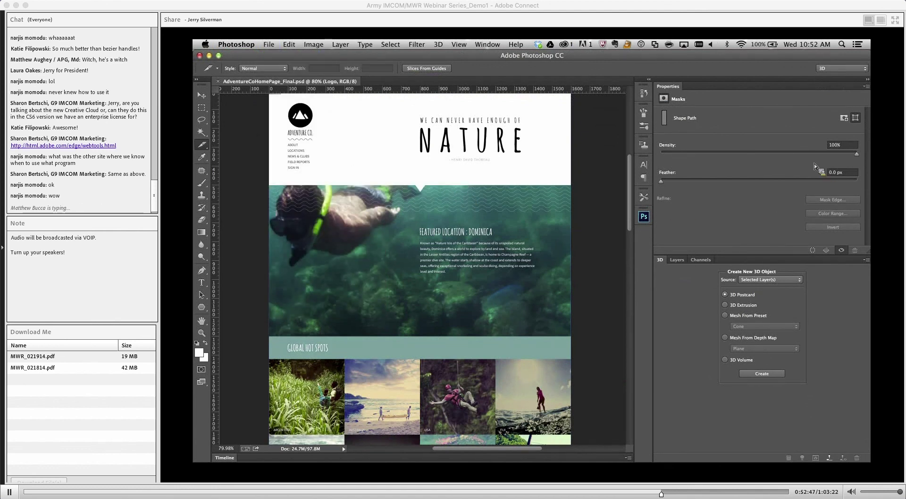
key("super+Tab")
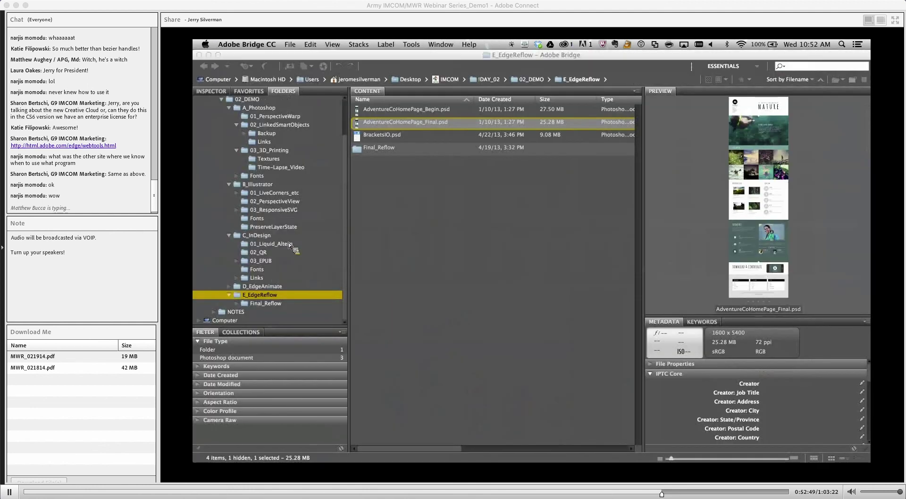
Open the generated AdventureCoHomePage_Final-reflow folder and examine its AdventureCoHomePage_Final.rflw file and assets folder.
left_click(407, 171)
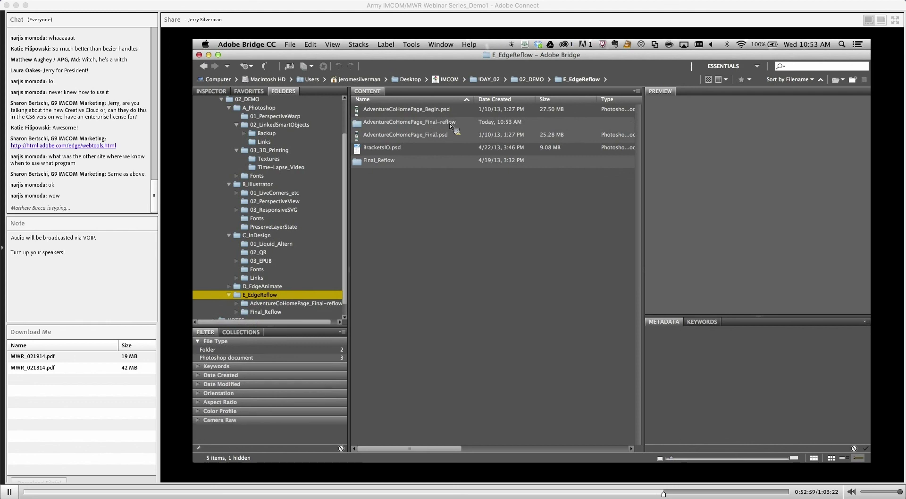
left_click(450, 123)
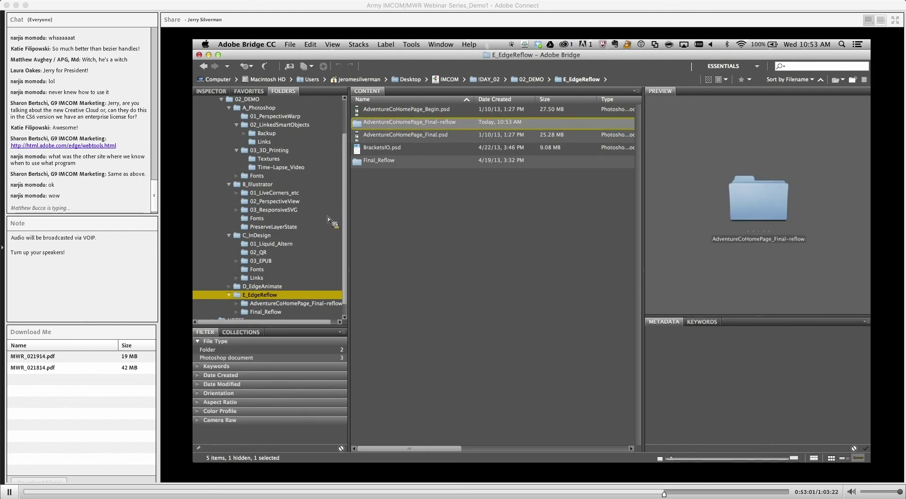
scroll(292, 270, "down", 1)
left_click(273, 289)
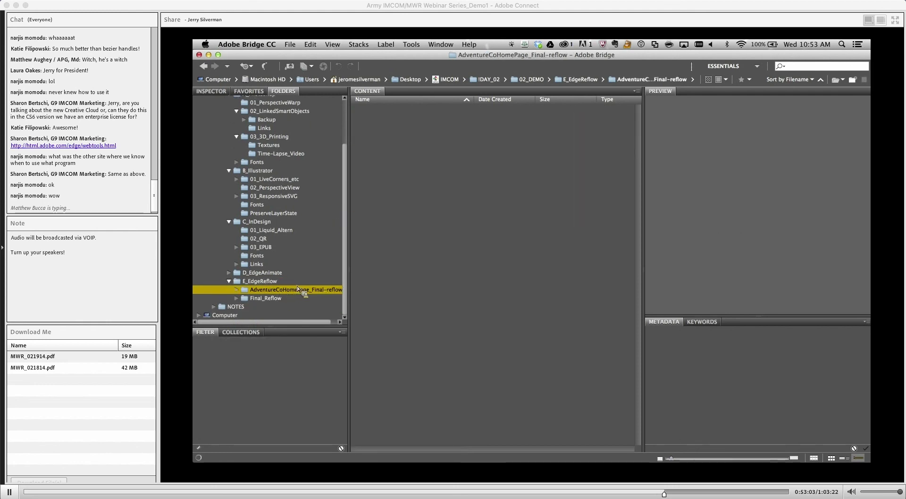
left_click(411, 112)
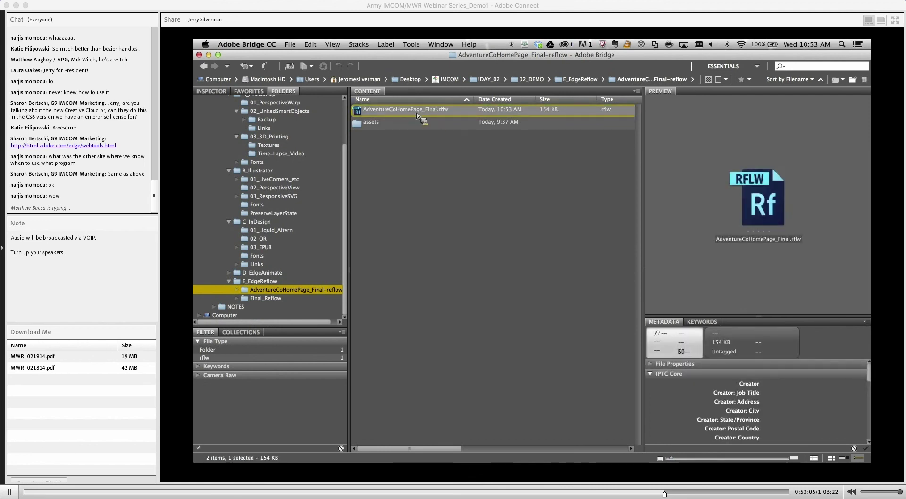
left_click_drag(375, 123, 411, 208)
left_click_drag(406, 144, 291, 253)
Switch to Photoshop, apply the Essentials workspace, and select the Lockup.png layer group.
key("super+Tab")
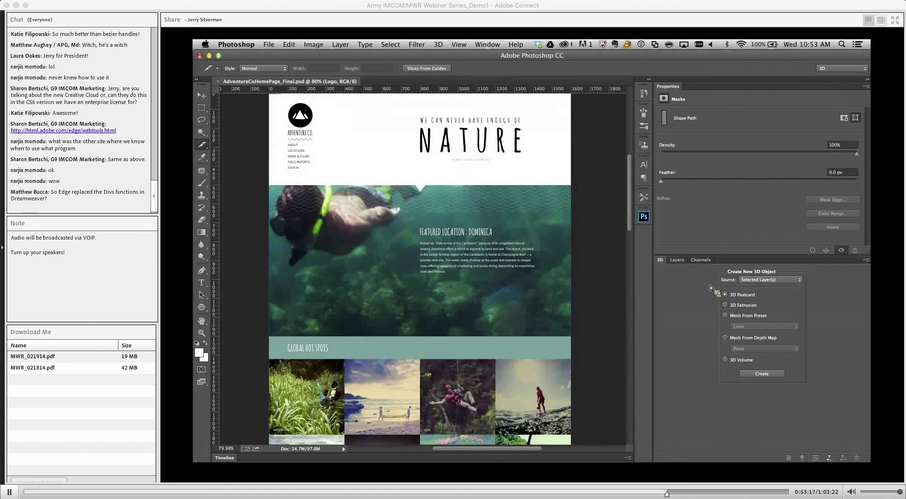
left_click(851, 68)
left_click(833, 61)
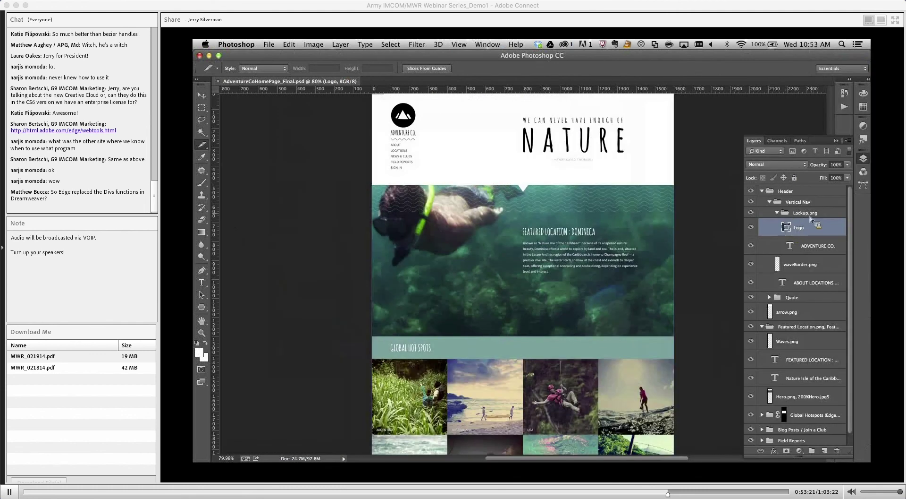
left_click(812, 216)
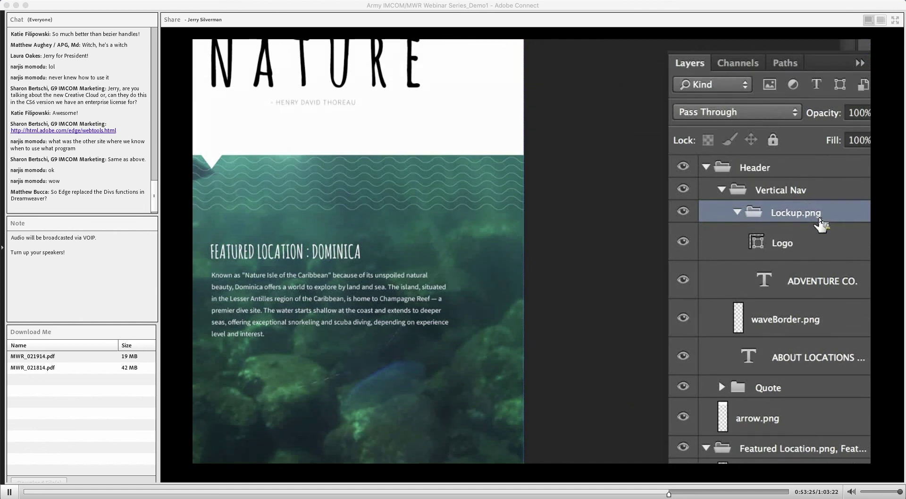
scroll(804, 302, "down", 1)
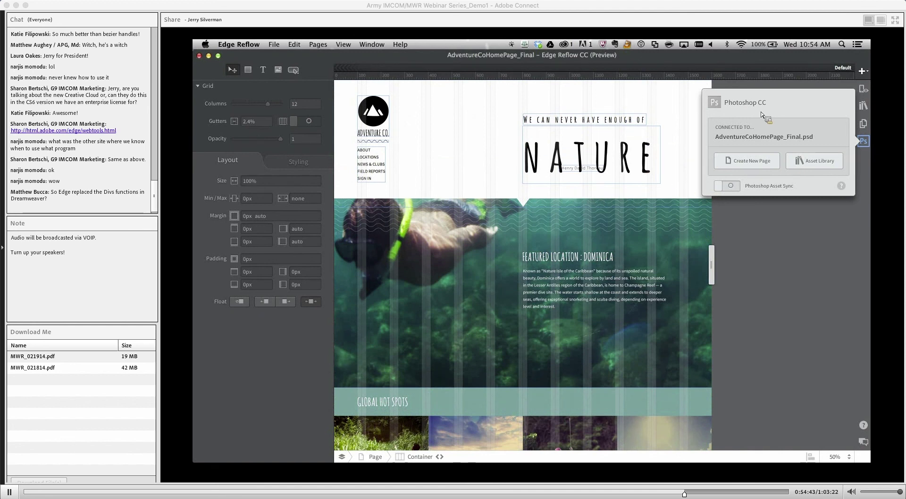
Turn on Photoshop Asset Sync in Edge Reflow and switch to Photoshop.
left_click(731, 186)
key("super+Tab")
key("super+Tab")
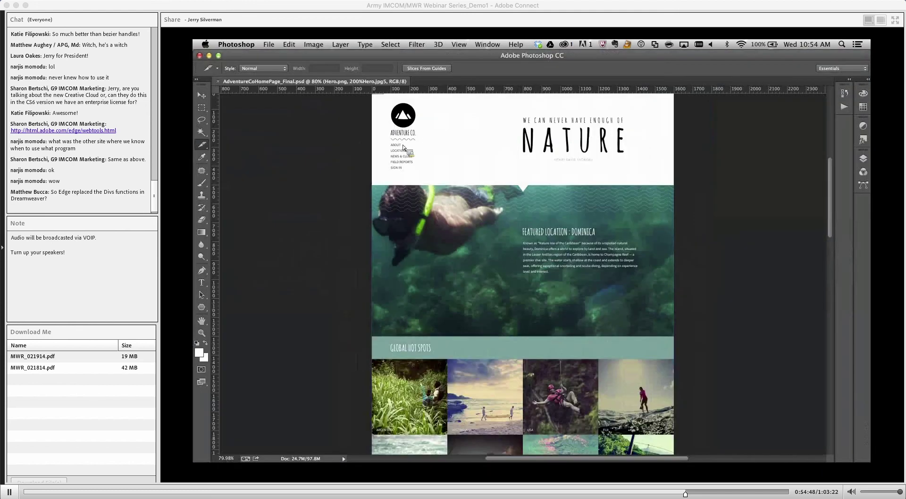
Add a red Color Overlay effect at 84% opacity to the Lockup.png layer group.
key("v")
right_click(407, 124)
left_click(408, 126)
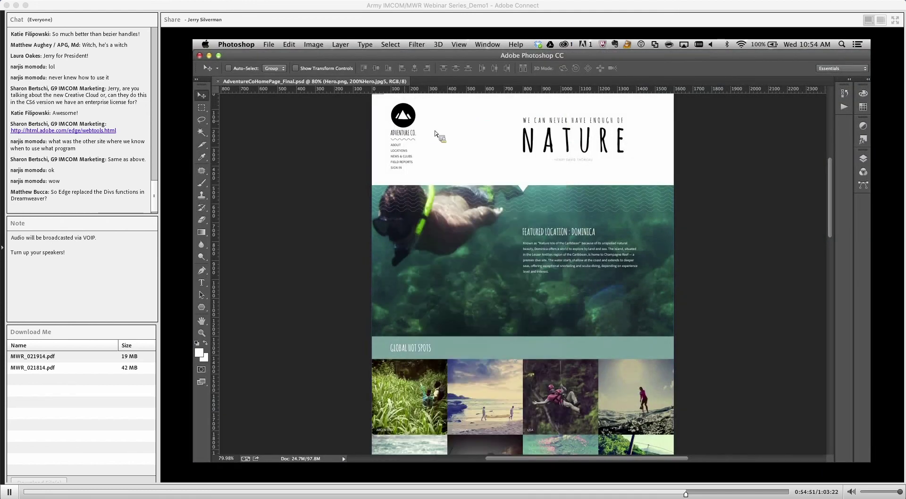
left_click(864, 158)
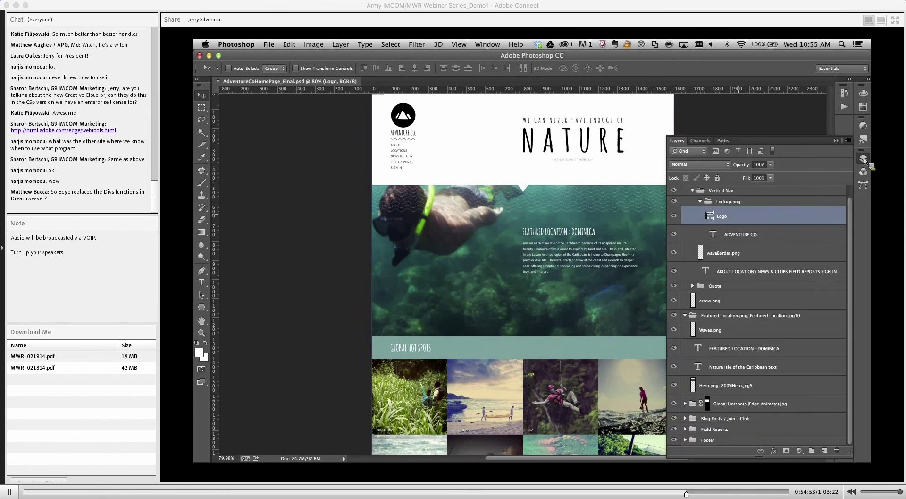
left_click(746, 203)
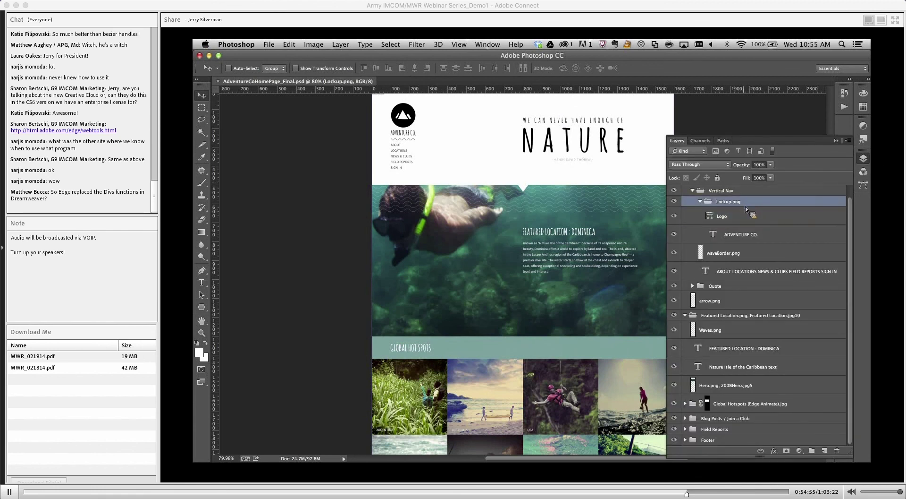
left_click(741, 216)
left_click(742, 204)
left_click_drag(729, 204, 713, 205)
double_click(774, 202)
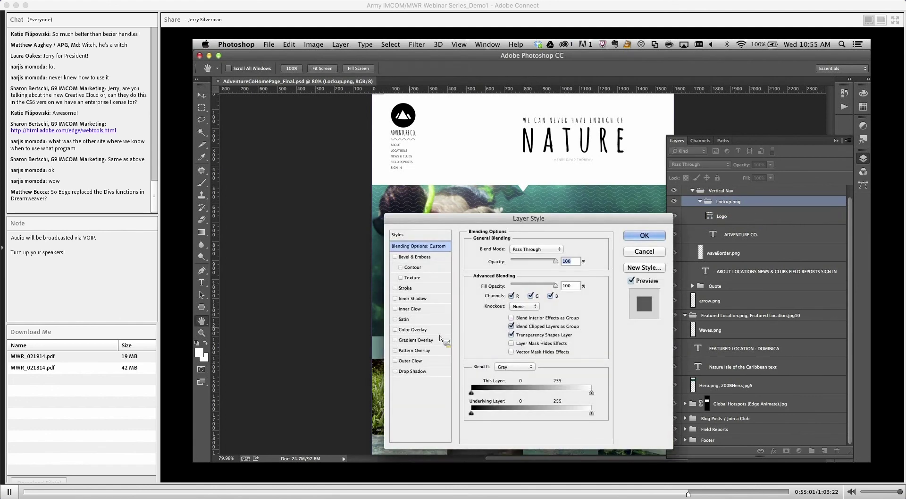
left_click(413, 329)
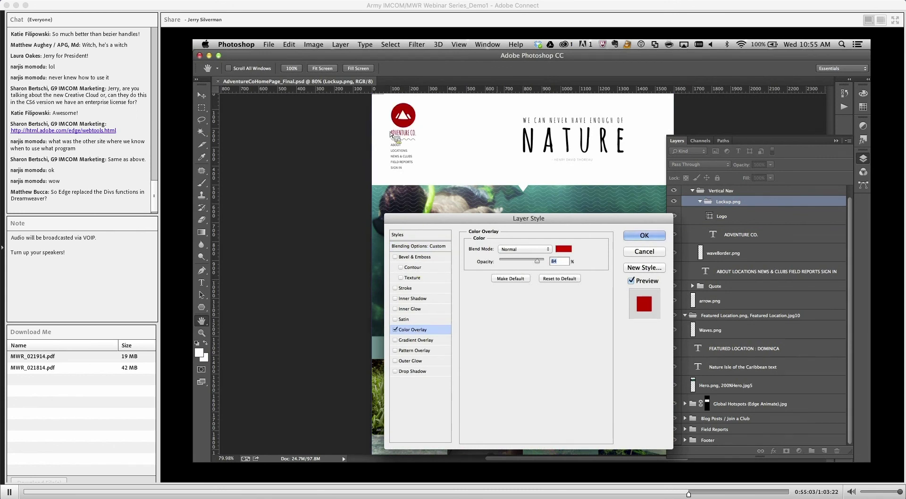
left_click(647, 237)
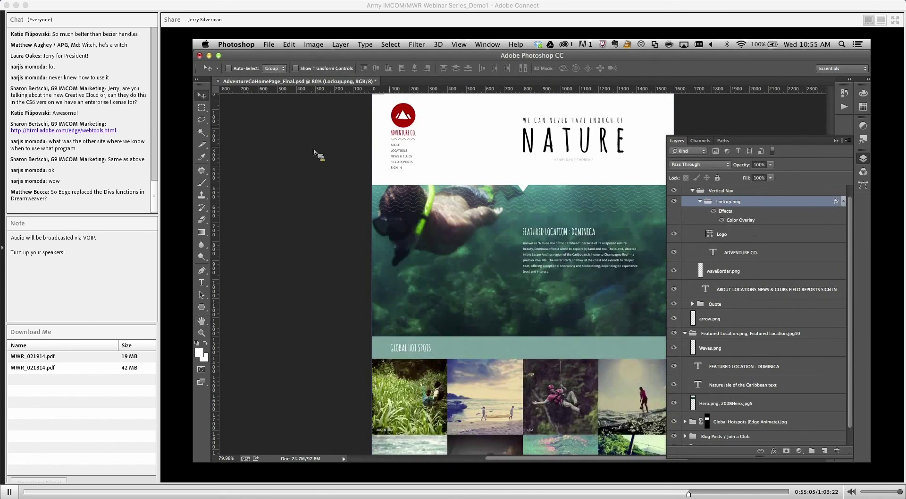
Switch between Edge Reflow and Photoshop to check whether the logo's new color has synced.
key("super+Tab")
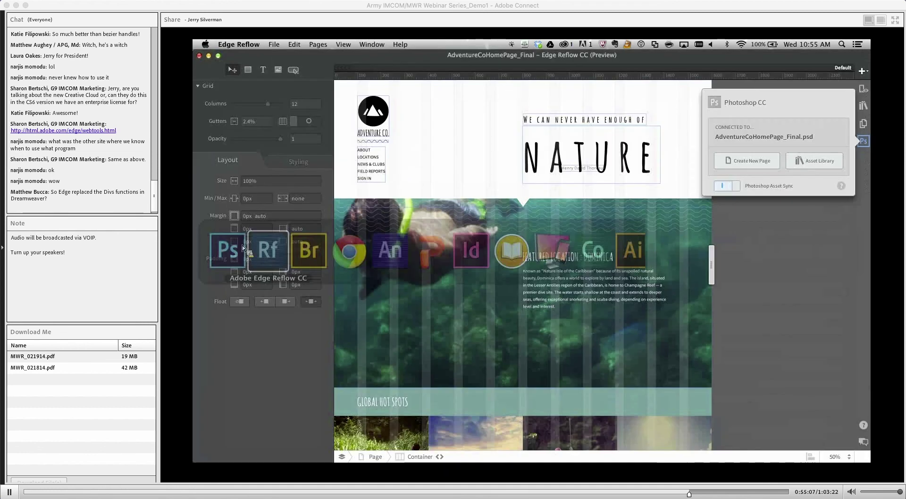
key("super+Tab")
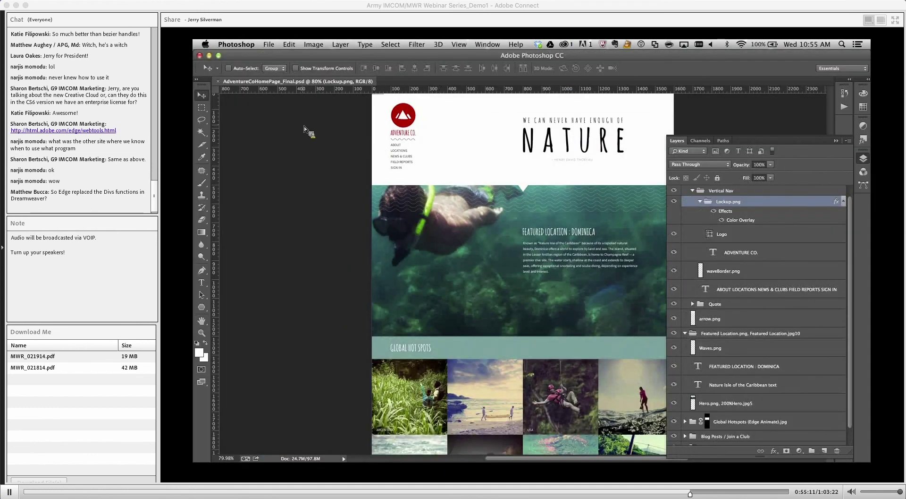
key("super+Tab")
Change the Logo shape's fill color to blue and hide the Lockup.png group's effects.
left_click(711, 233)
double_click(712, 233)
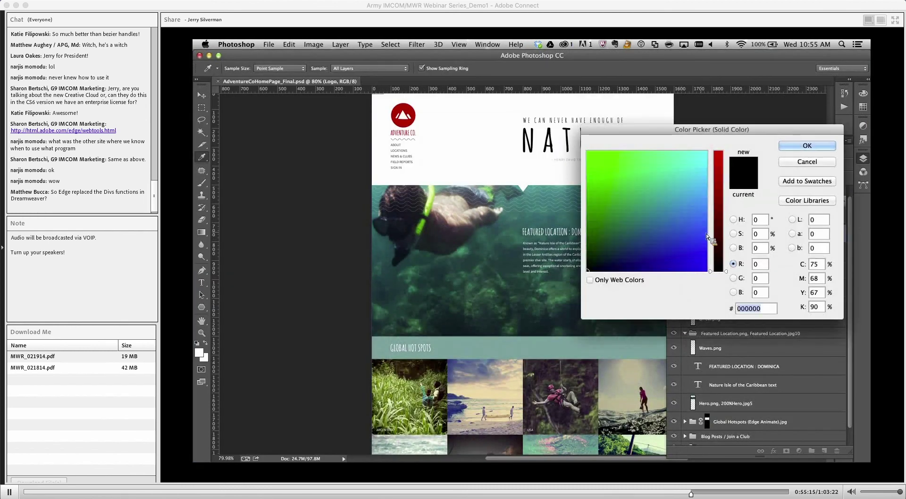
left_click(806, 161)
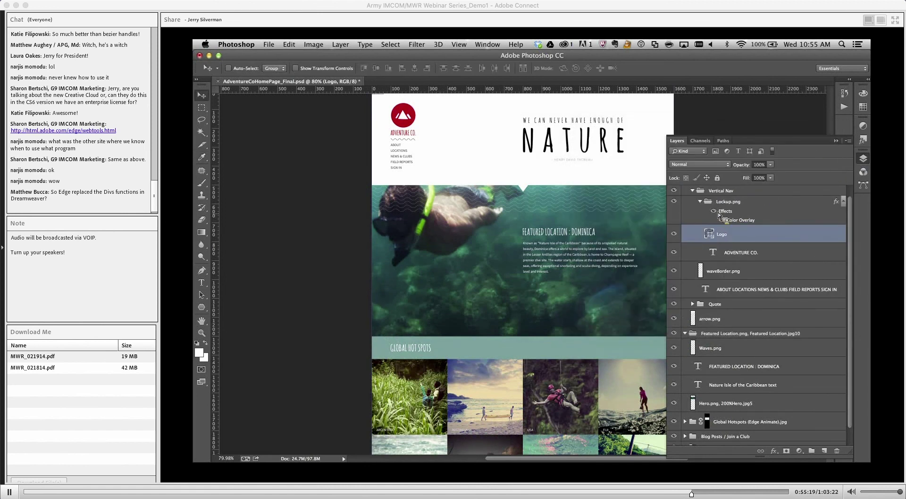
Switch to Edge Reflow, look through the asset library, and sort it by Updates.
key("super+Tab")
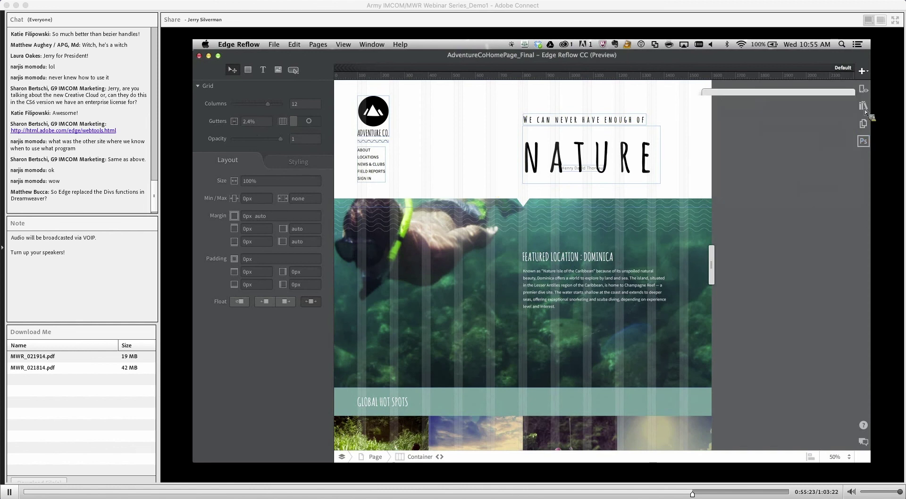
left_click(866, 107)
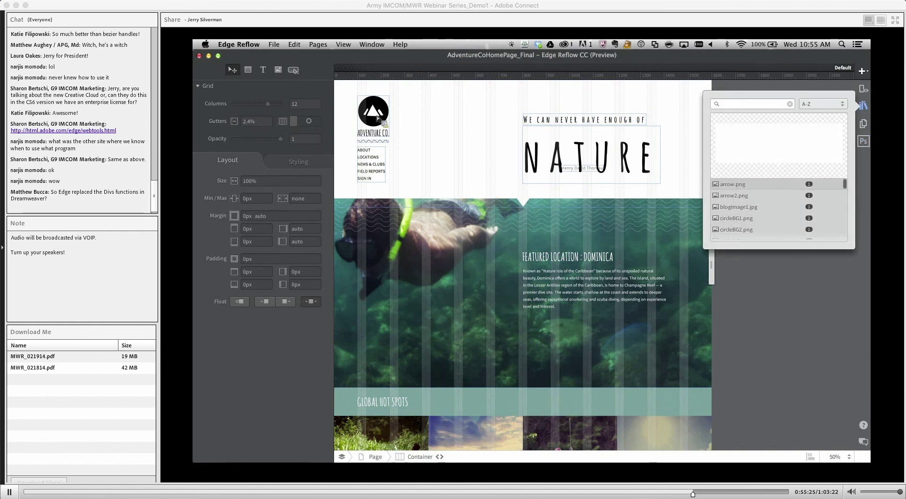
scroll(847, 194, "down", 5)
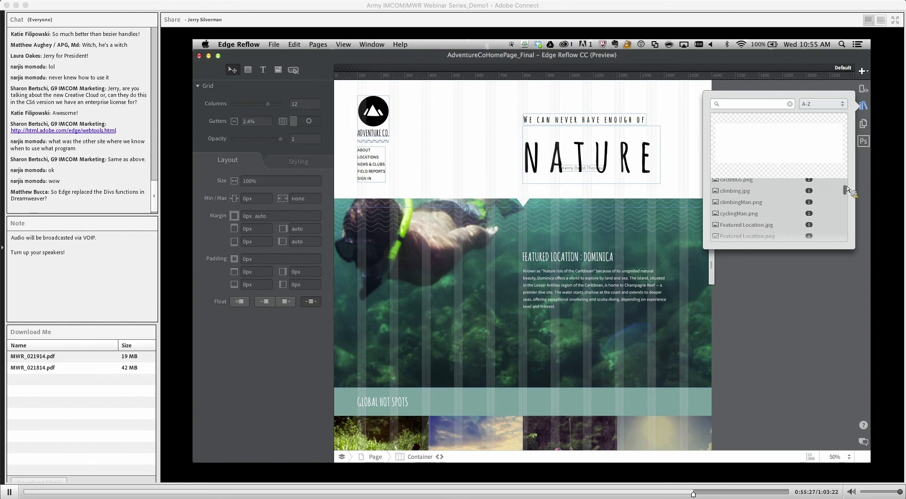
left_click_drag(847, 204, 846, 177)
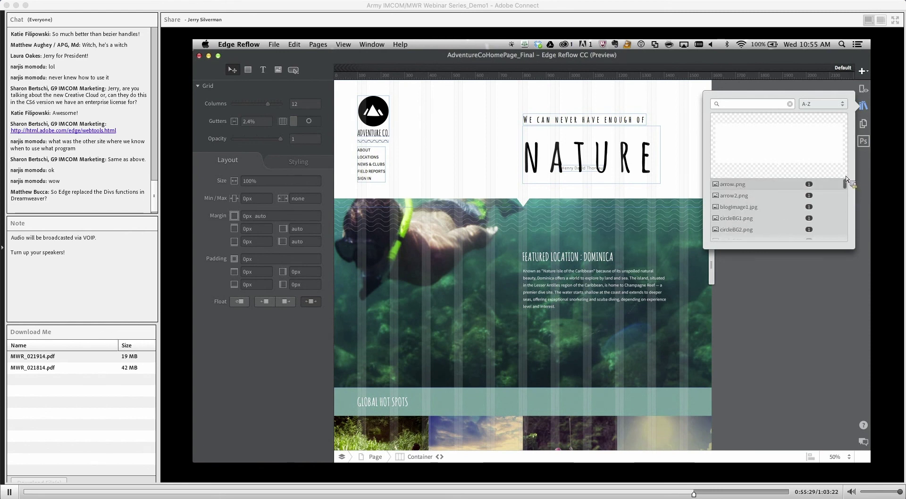
left_click(864, 141)
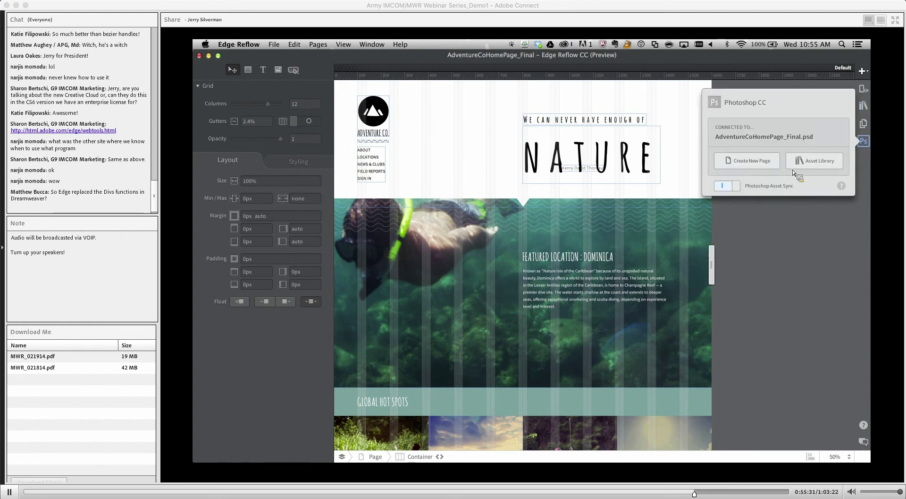
left_click(864, 106)
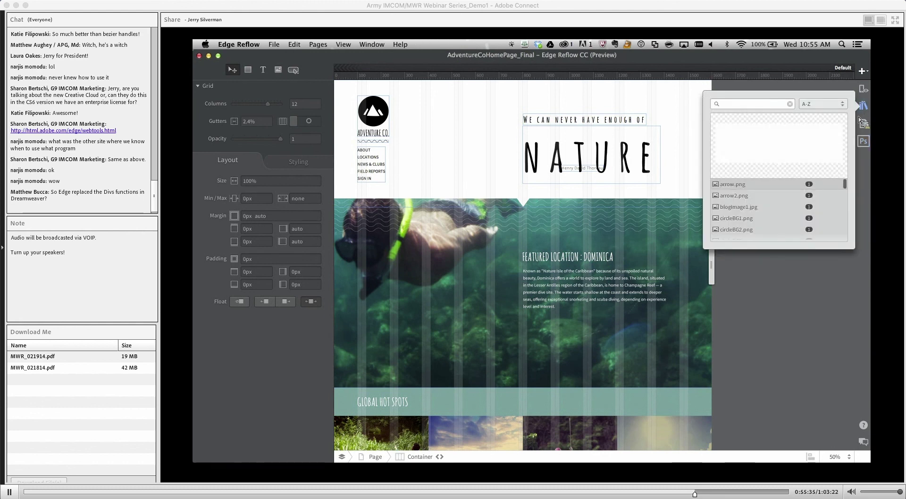
left_click(839, 104)
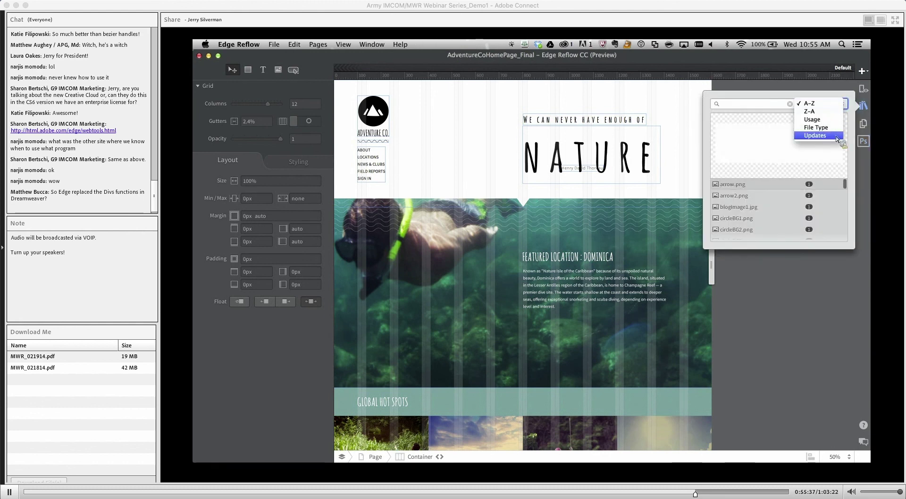
left_click(821, 135)
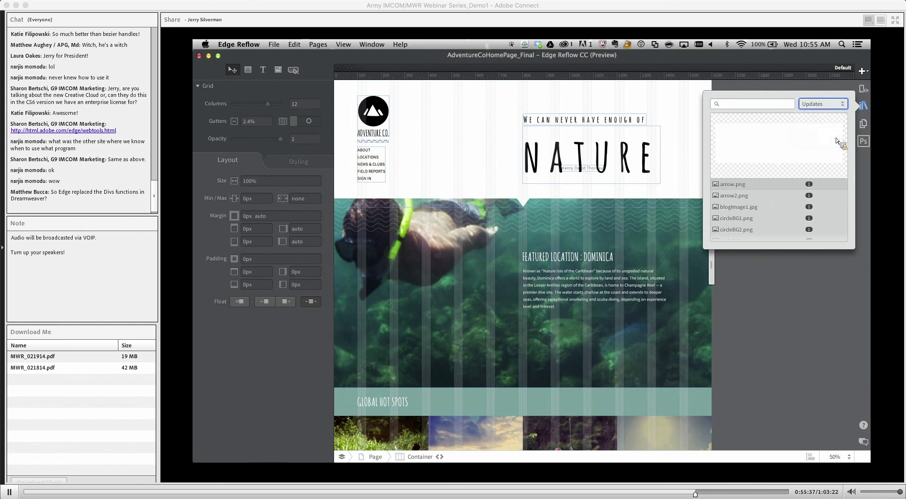
Check the available Photoshop CC update in the Creative Cloud desktop app and close the app again.
left_click(565, 45)
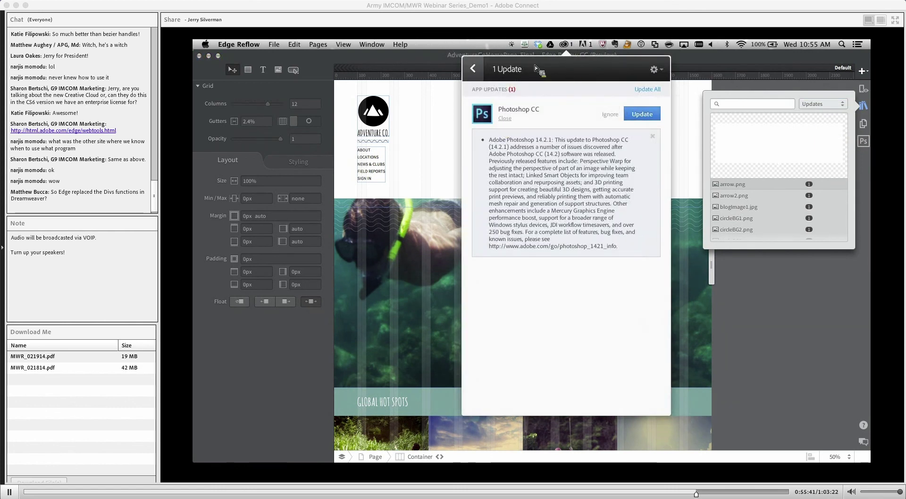
left_click(565, 45)
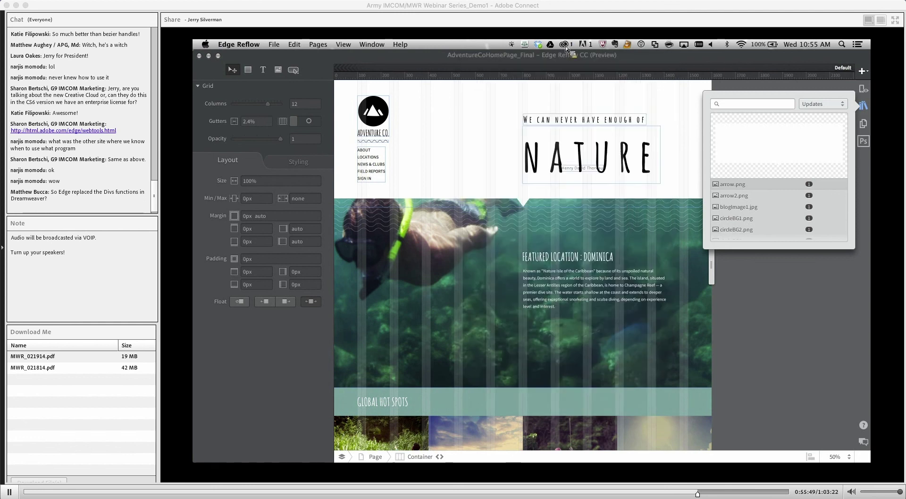
left_click(566, 46)
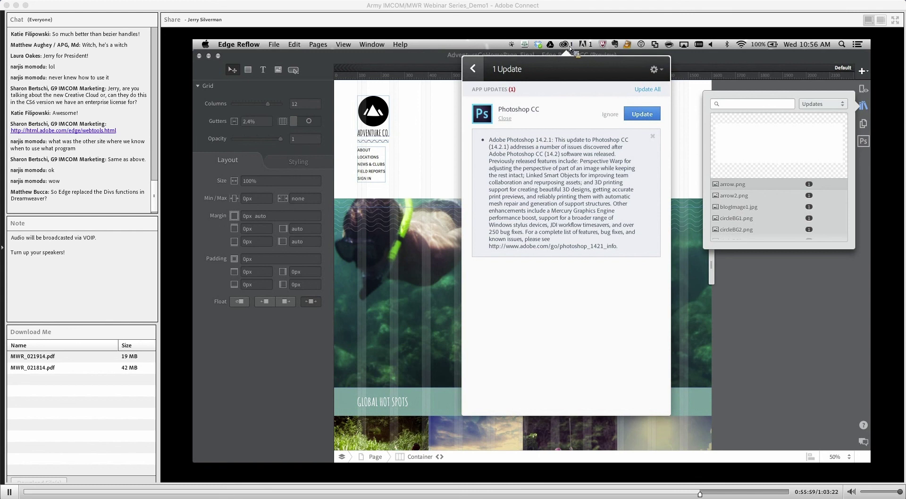
left_click(569, 47)
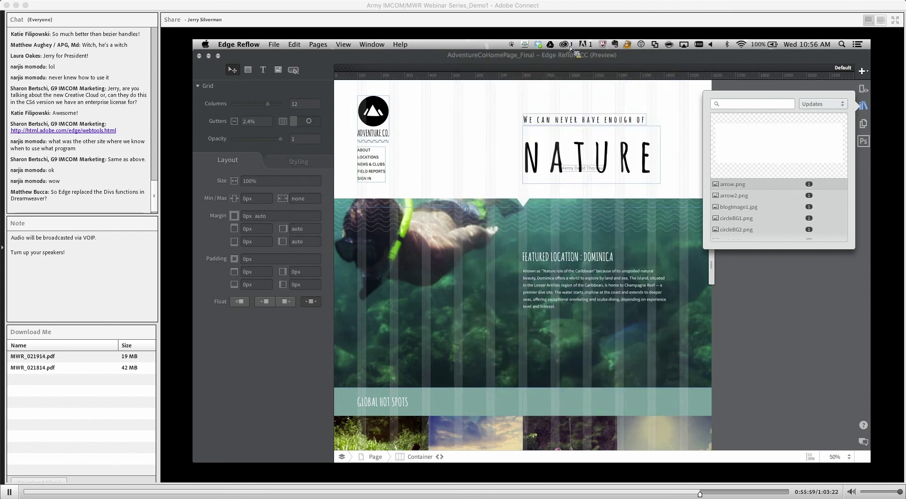
Close the asset library and compare the Adventure Co. logo between Photoshop and Edge Reflow.
left_click(864, 107)
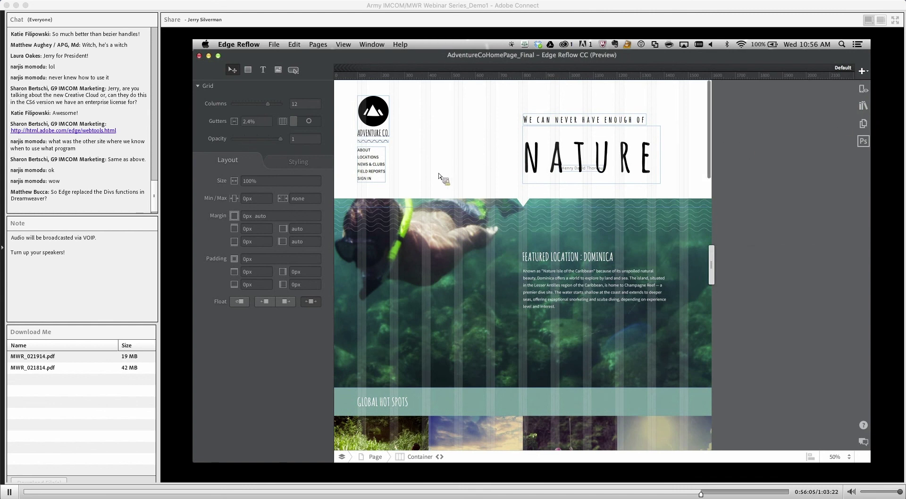
key("super+Tab")
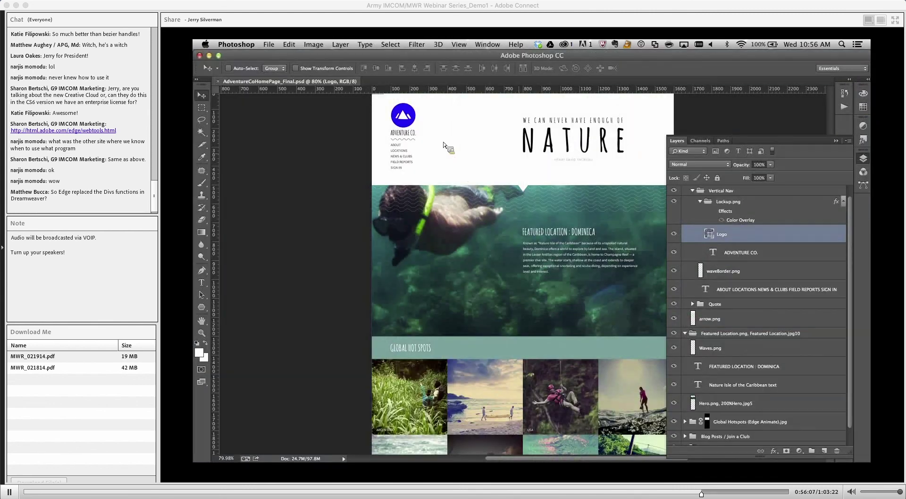
key("super+Tab")
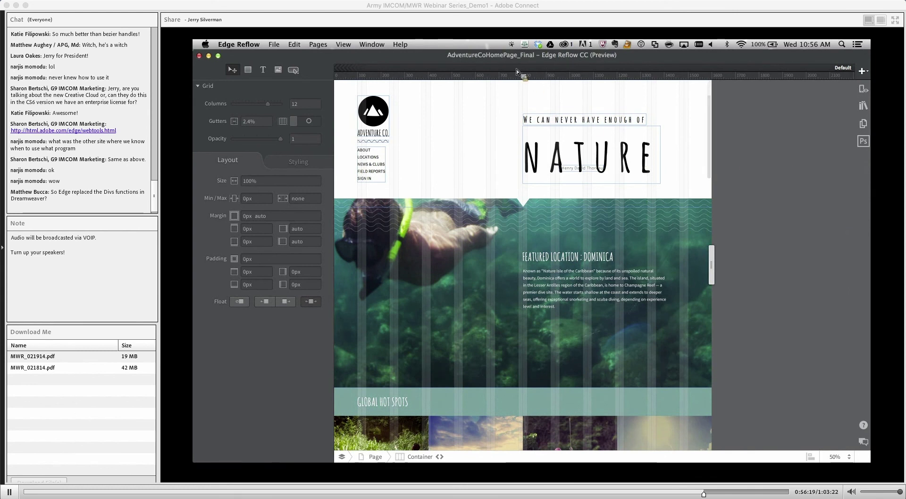
Switch to PowerPoint and show the Resources / Q&A slide of MWR_Marketing_021914.pptx.
key("super+Tab")
left_click(428, 245)
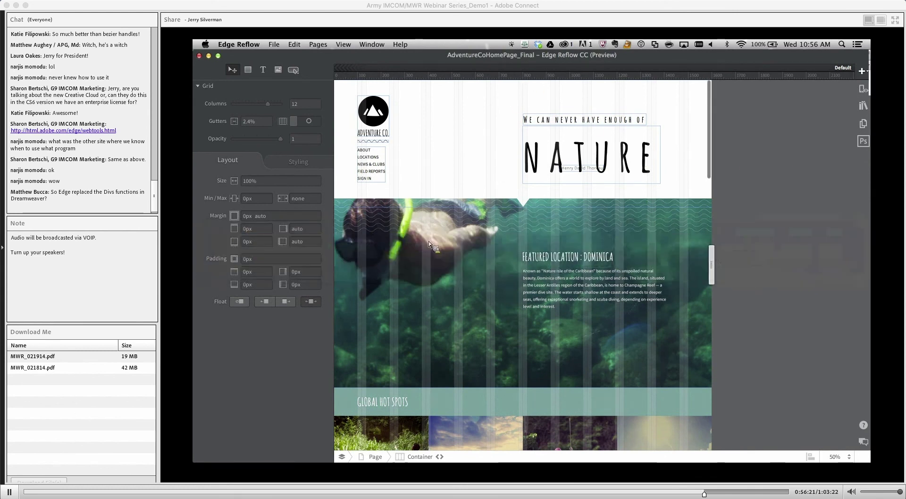
scroll(234, 306, "down", 4)
left_click(228, 275)
scroll(224, 264, "down", 3)
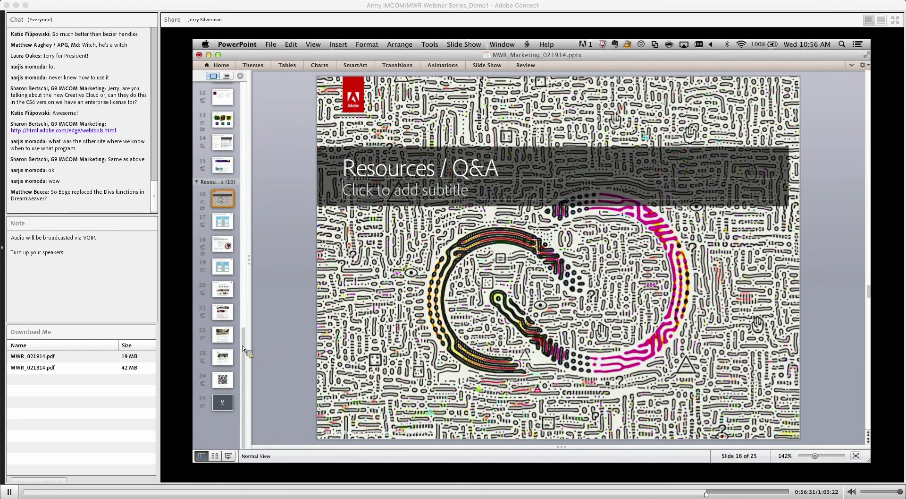
Highlight the web address on the DoD Webinar Series slide and move to the Expert Services slide.
left_click(228, 339)
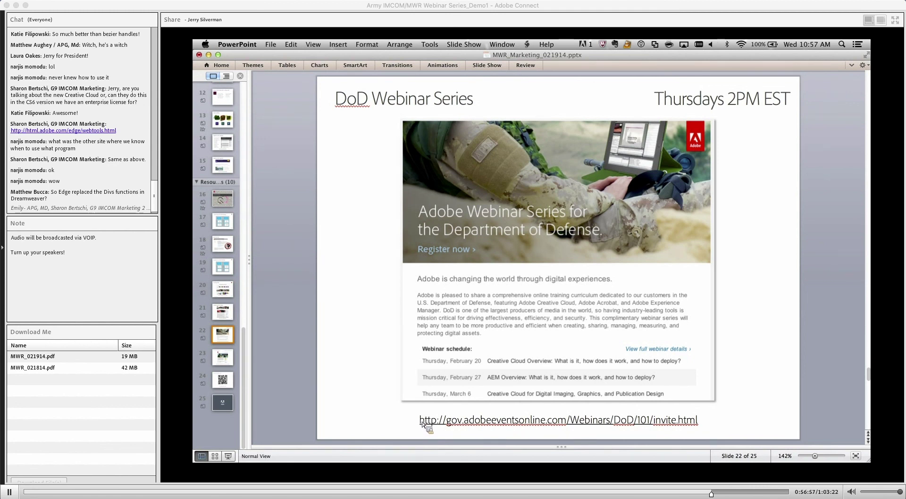
left_click_drag(421, 421, 700, 426)
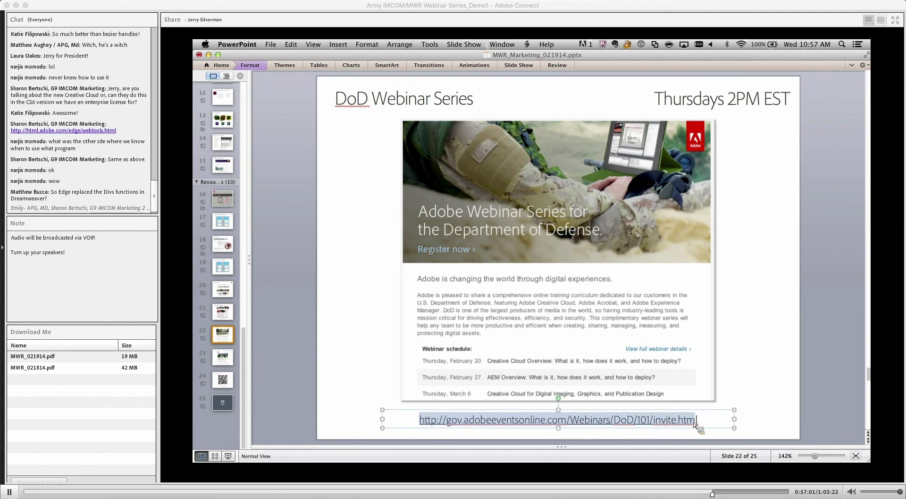
left_click(826, 350)
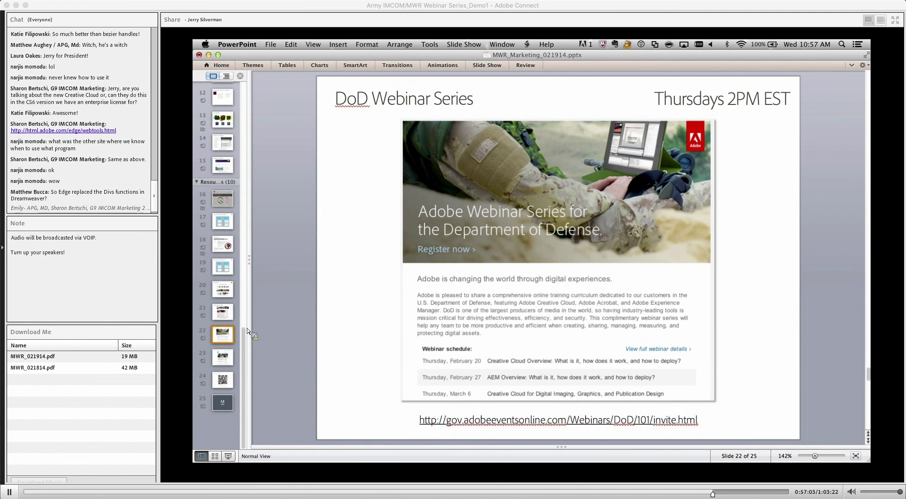
left_click(224, 250)
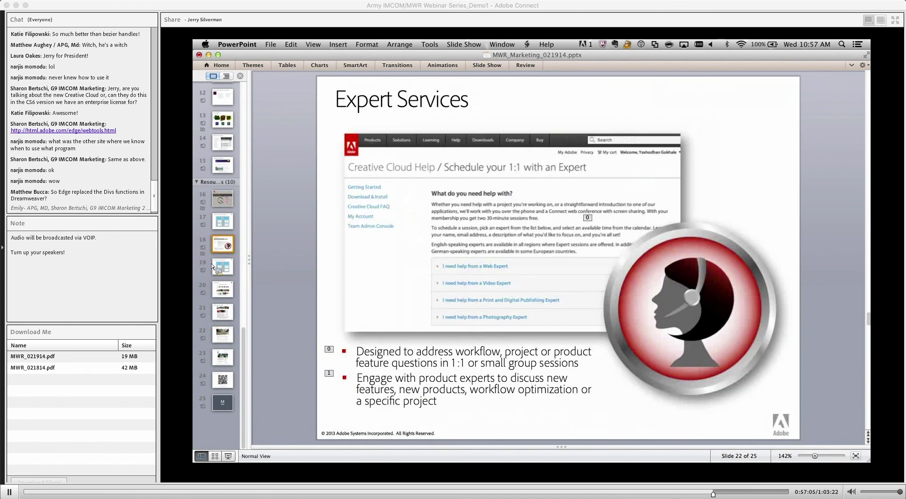